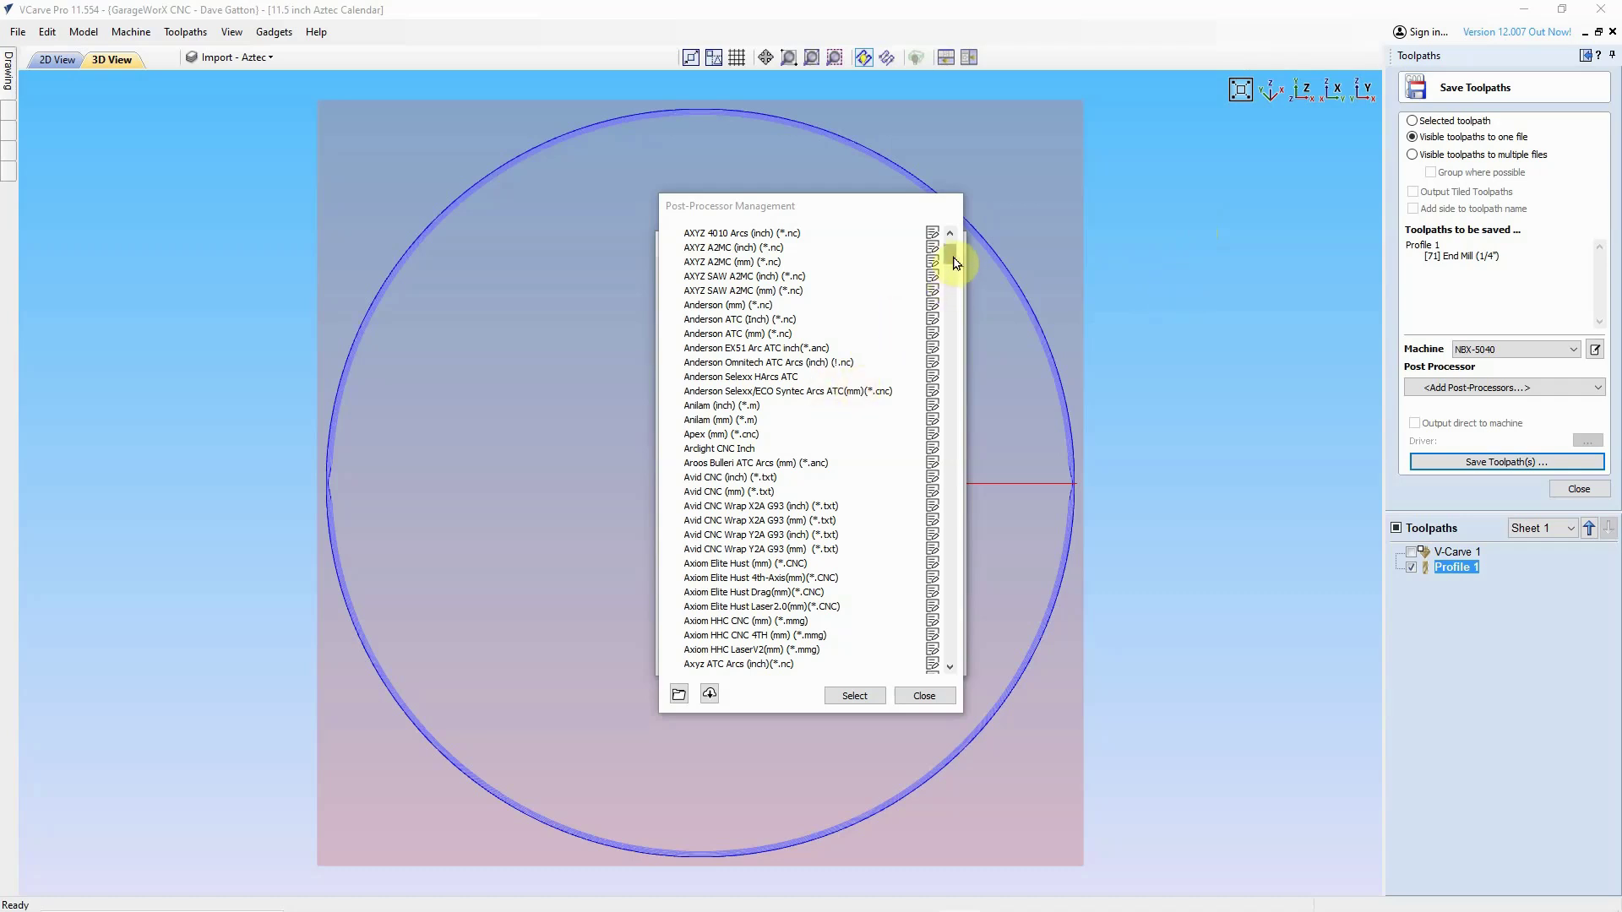
- Drag in the Save Toolpaths panel for NBX-5040 to bring up the available post-processors
{"action": "mouse_move", "coordinate": [955, 263]}
{"action": "left_mouse_down"}
{"action": "mouse_move", "coordinate": [966, 637]}
{"action": "mouse_move", "coordinate": [931, 352]}
{"action": "mouse_move", "coordinate": [956, 251]}
{"action": "left_mouse_up"}
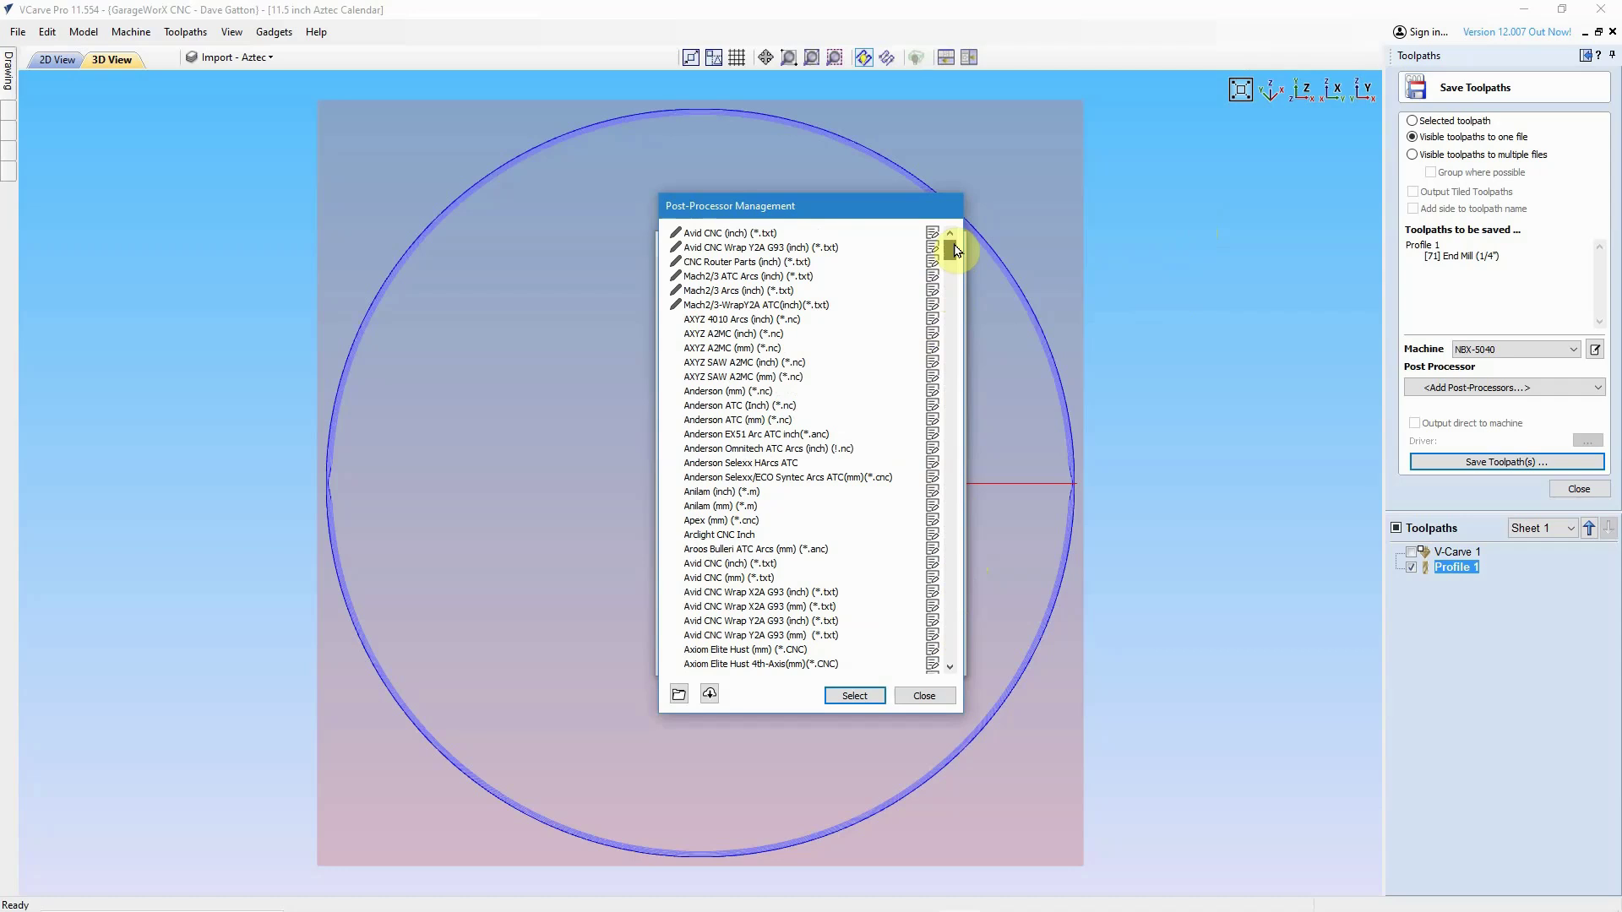
{"action": "left_click_drag", "start_coordinate": [956, 251], "coordinate": [958, 672]}
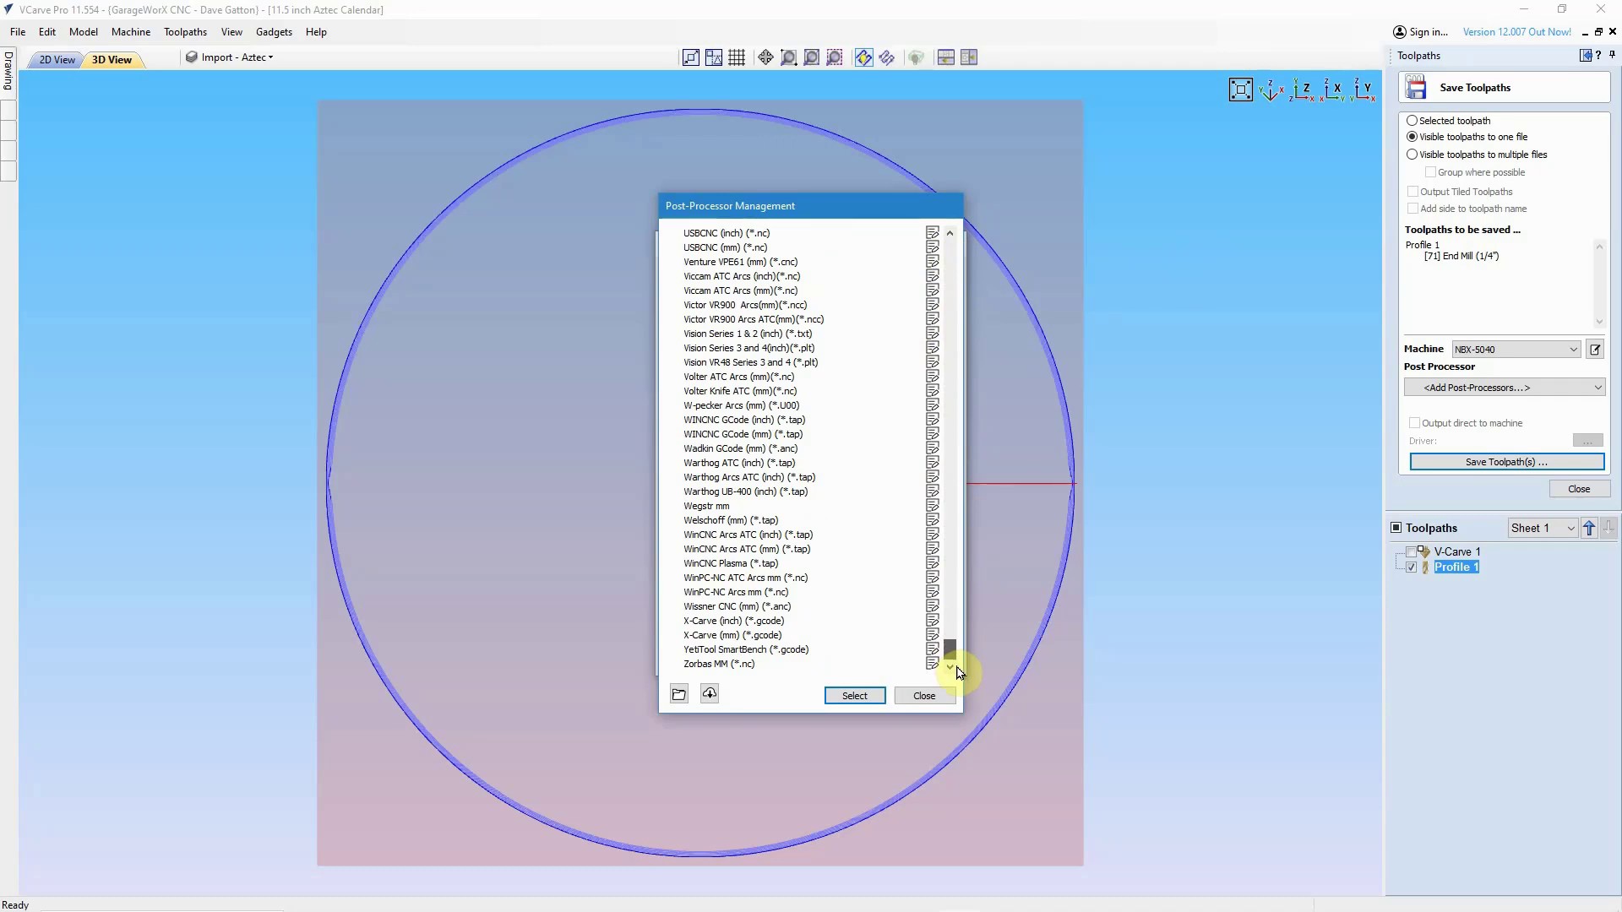
{"action": "left_click_drag", "start_coordinate": [958, 672], "coordinate": [952, 287]}
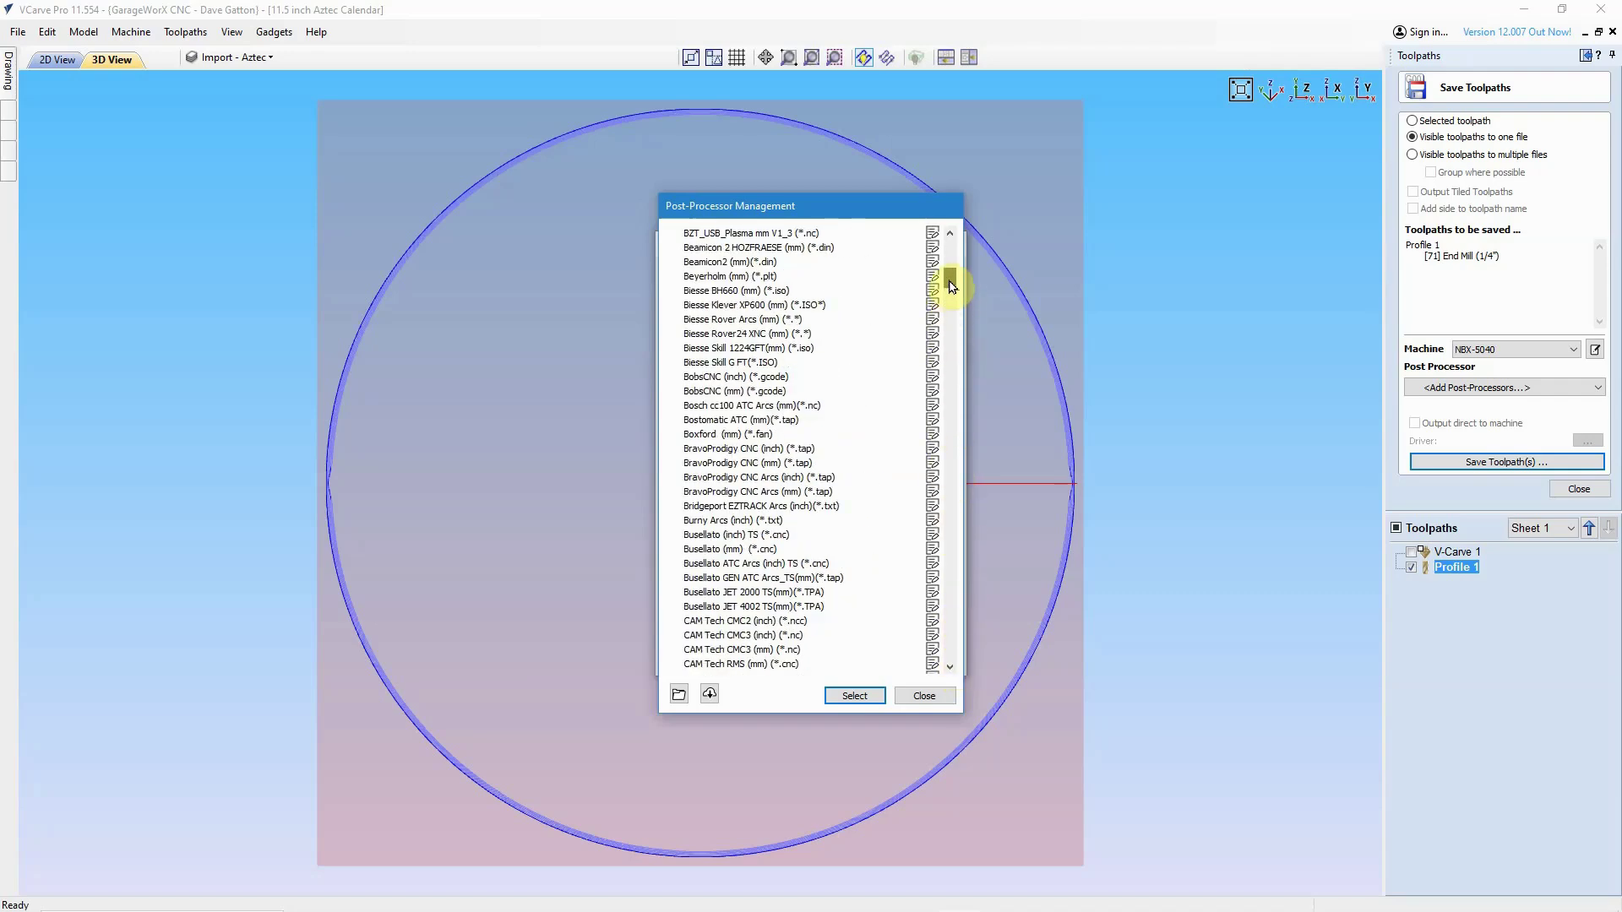
{"action": "left_click_drag", "start_coordinate": [952, 286], "coordinate": [952, 282]}
{"action": "scroll", "coordinate": [921, 290], "scroll_direction": "up", "scroll_amount": 6}
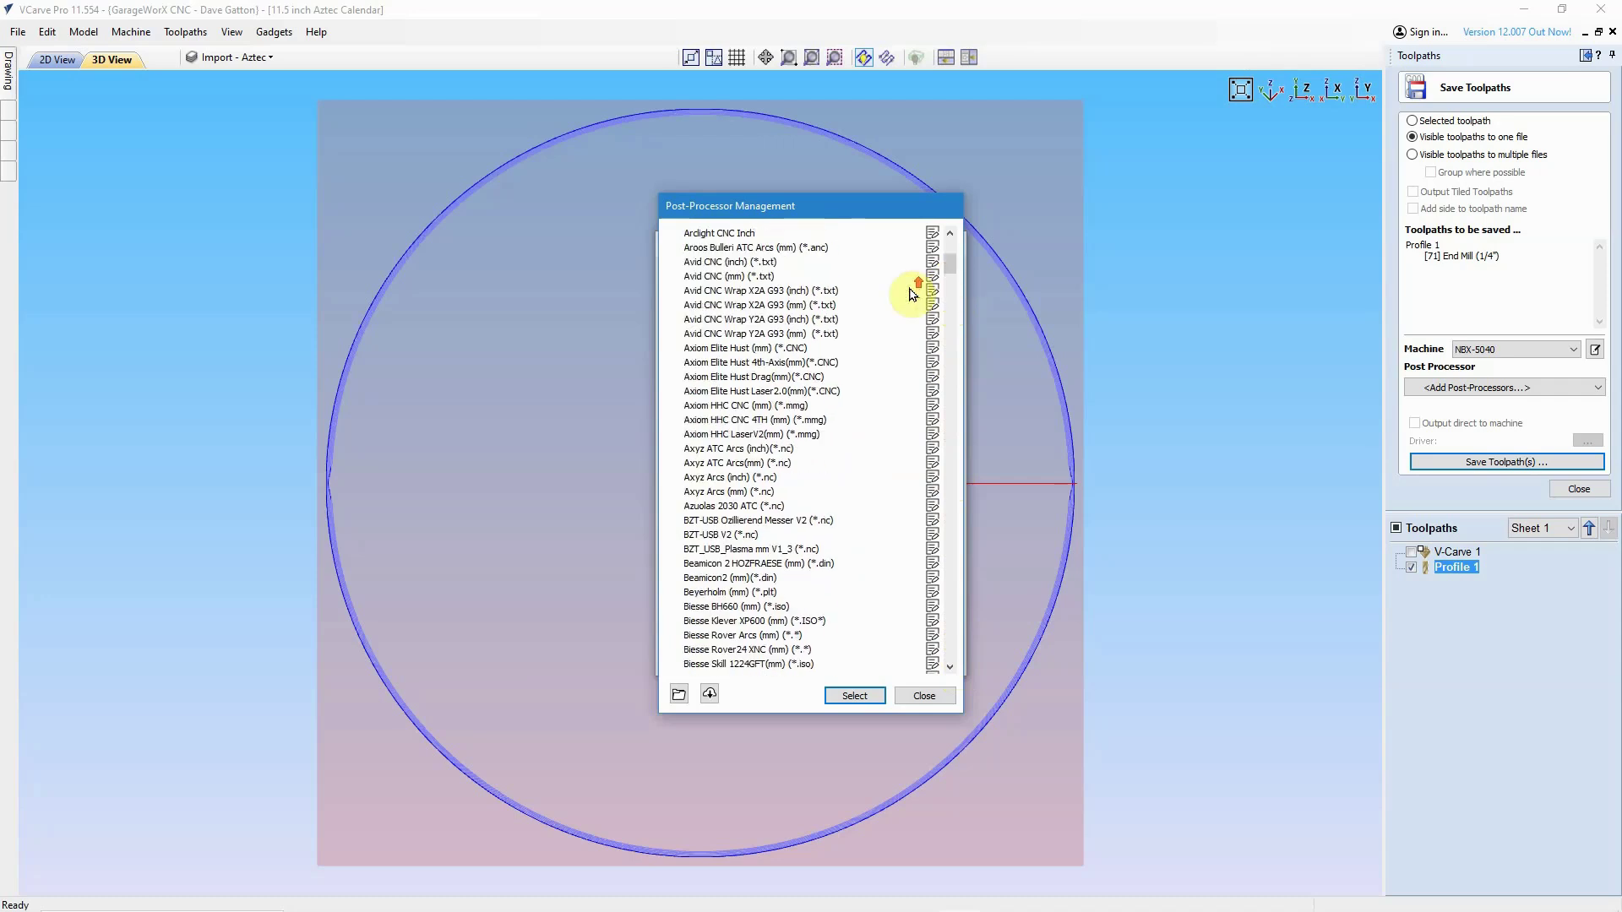
{"action": "left_click", "coordinate": [699, 336]}
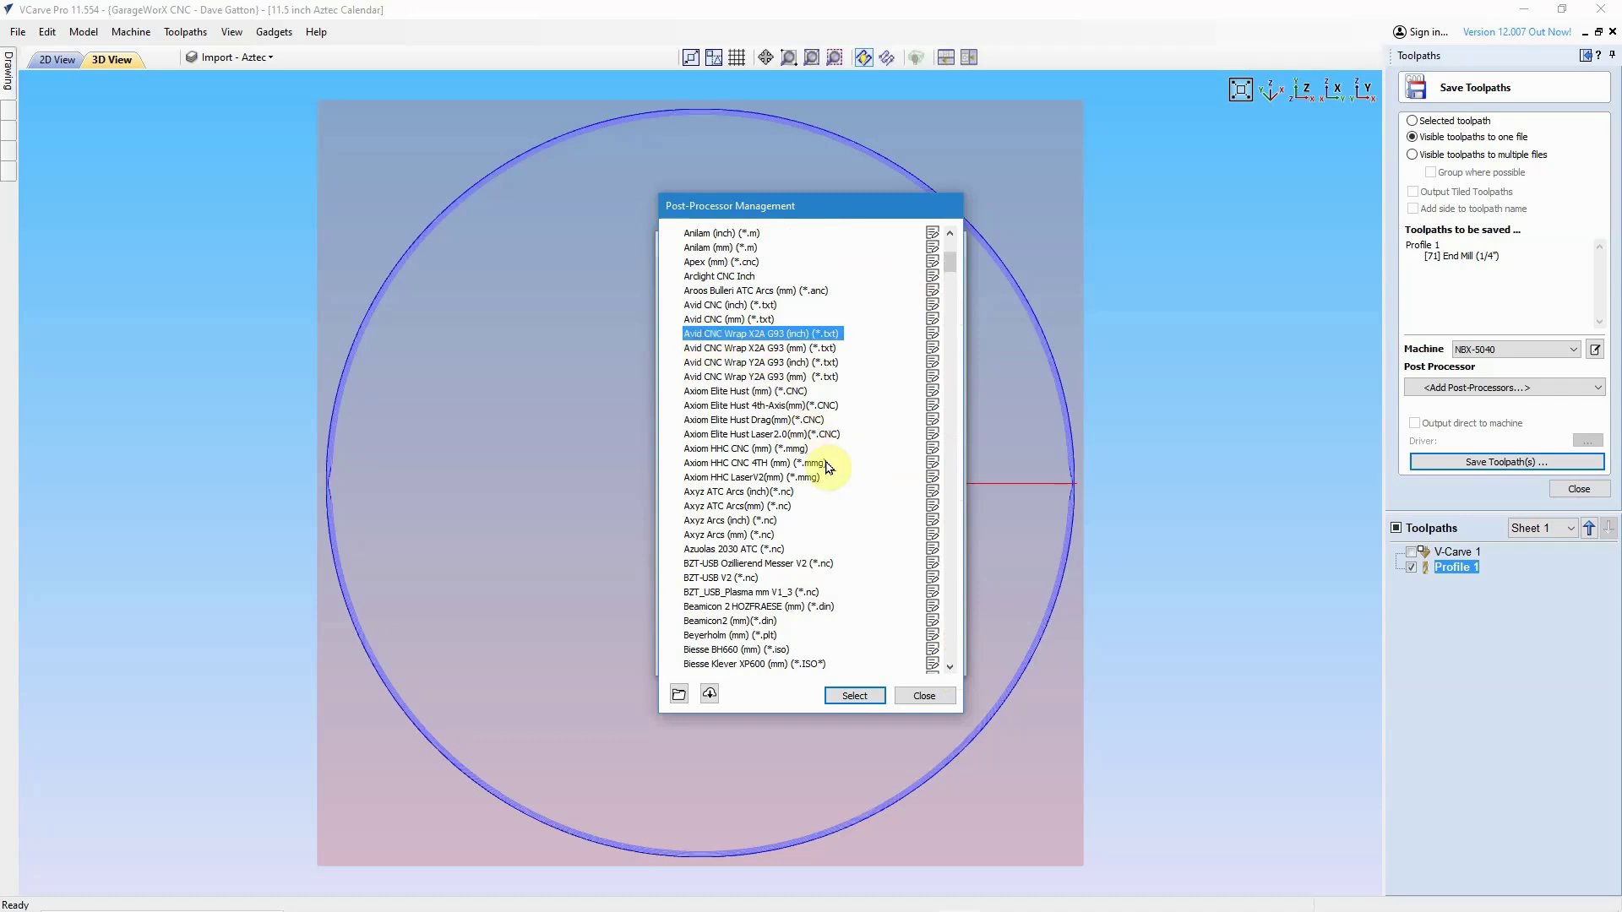
{"action": "left_click", "coordinate": [704, 430]}
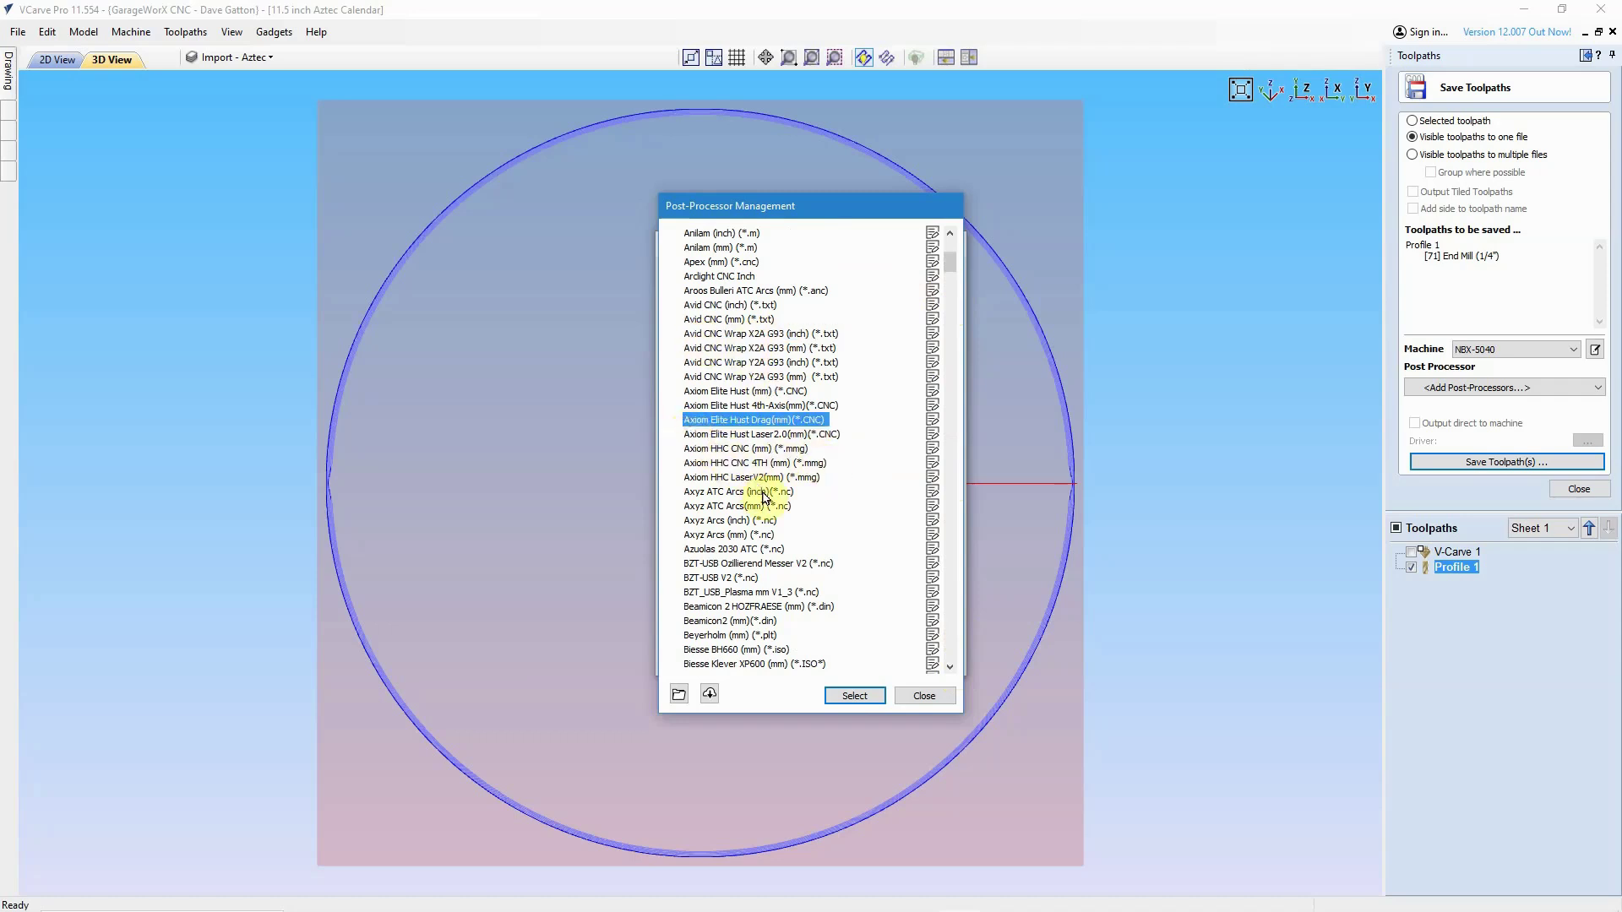
{"action": "scroll", "coordinate": [765, 498], "scroll_direction": "down", "scroll_amount": 7}
{"action": "scroll", "coordinate": [764, 498], "scroll_direction": "down", "scroll_amount": 4}
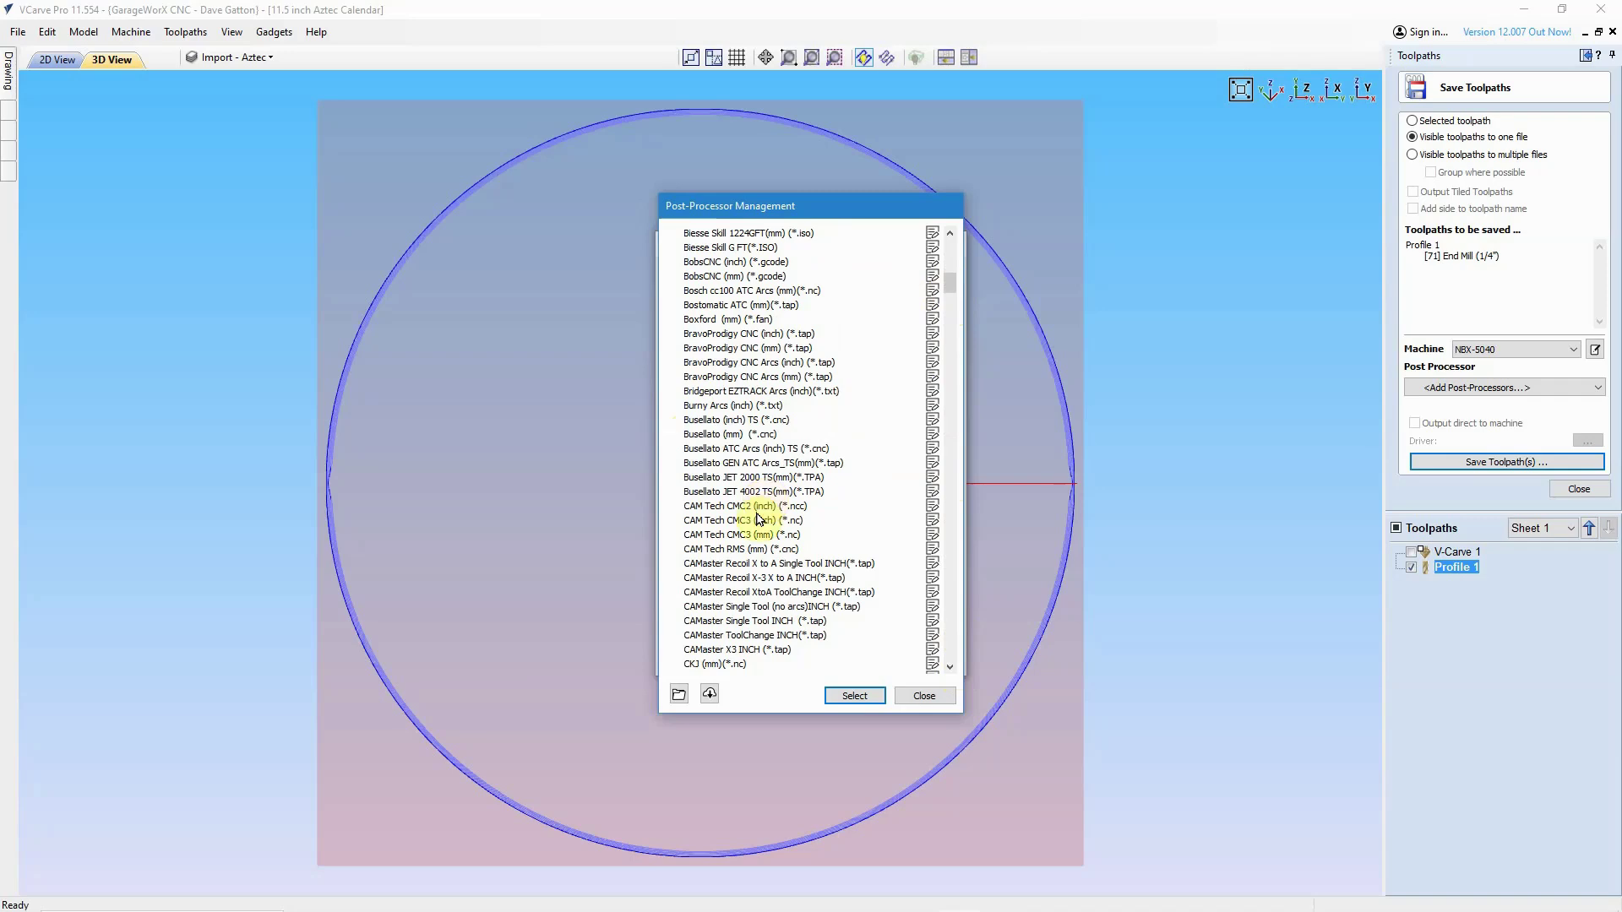
{"action": "left_click", "coordinate": [703, 580]}
{"action": "scroll", "coordinate": [836, 539], "scroll_direction": "down", "scroll_amount": 10}
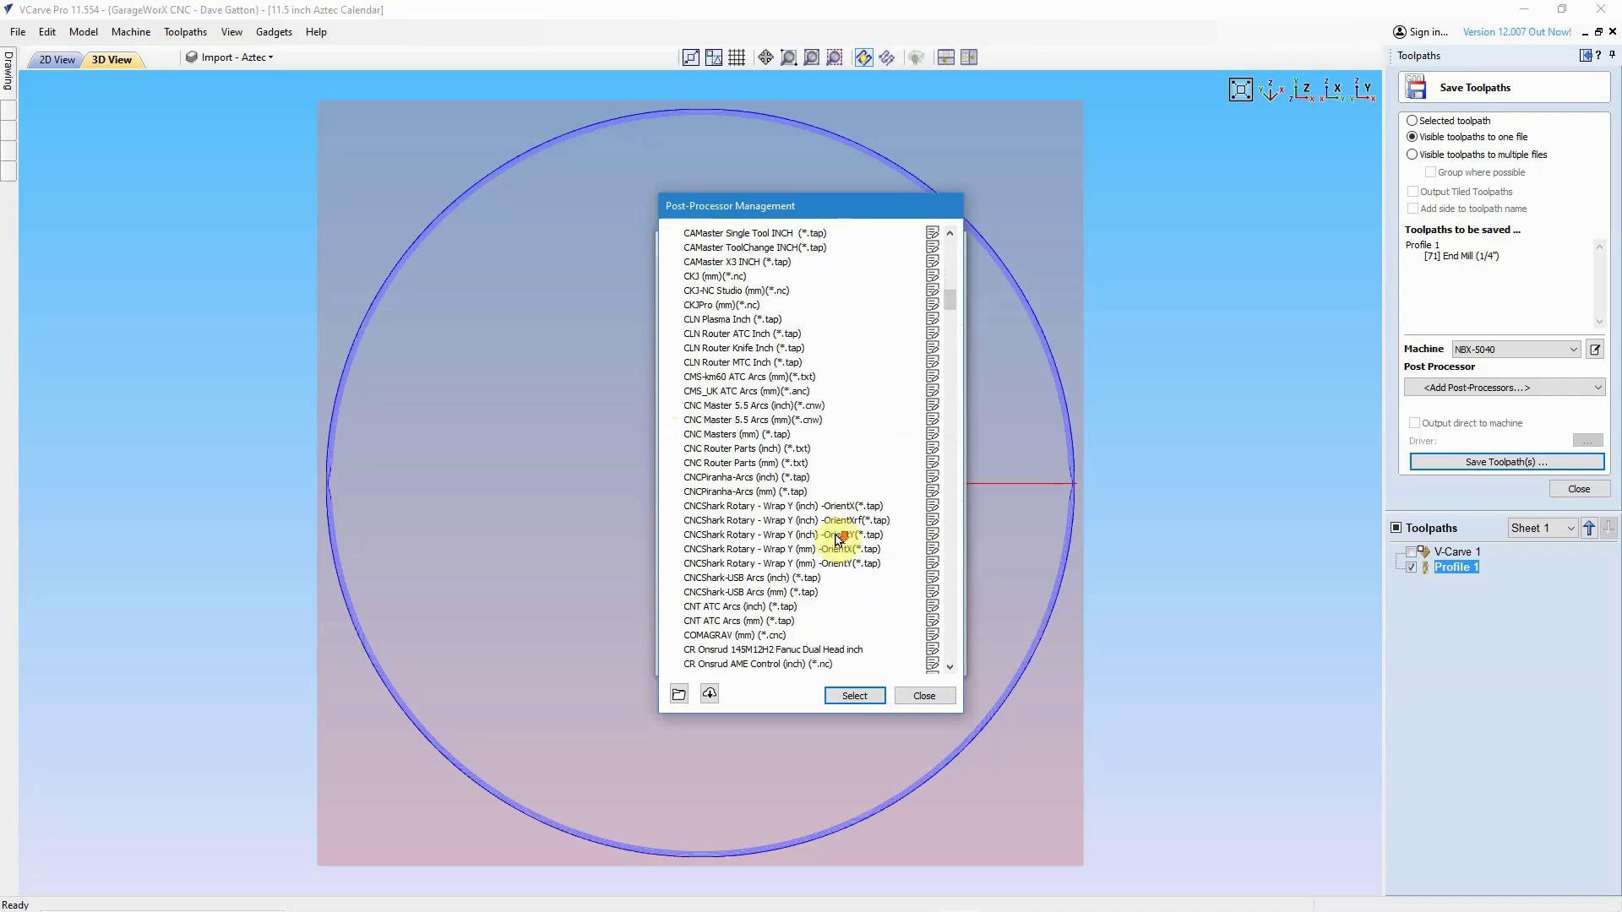
{"action": "left_click", "coordinate": [703, 506]}
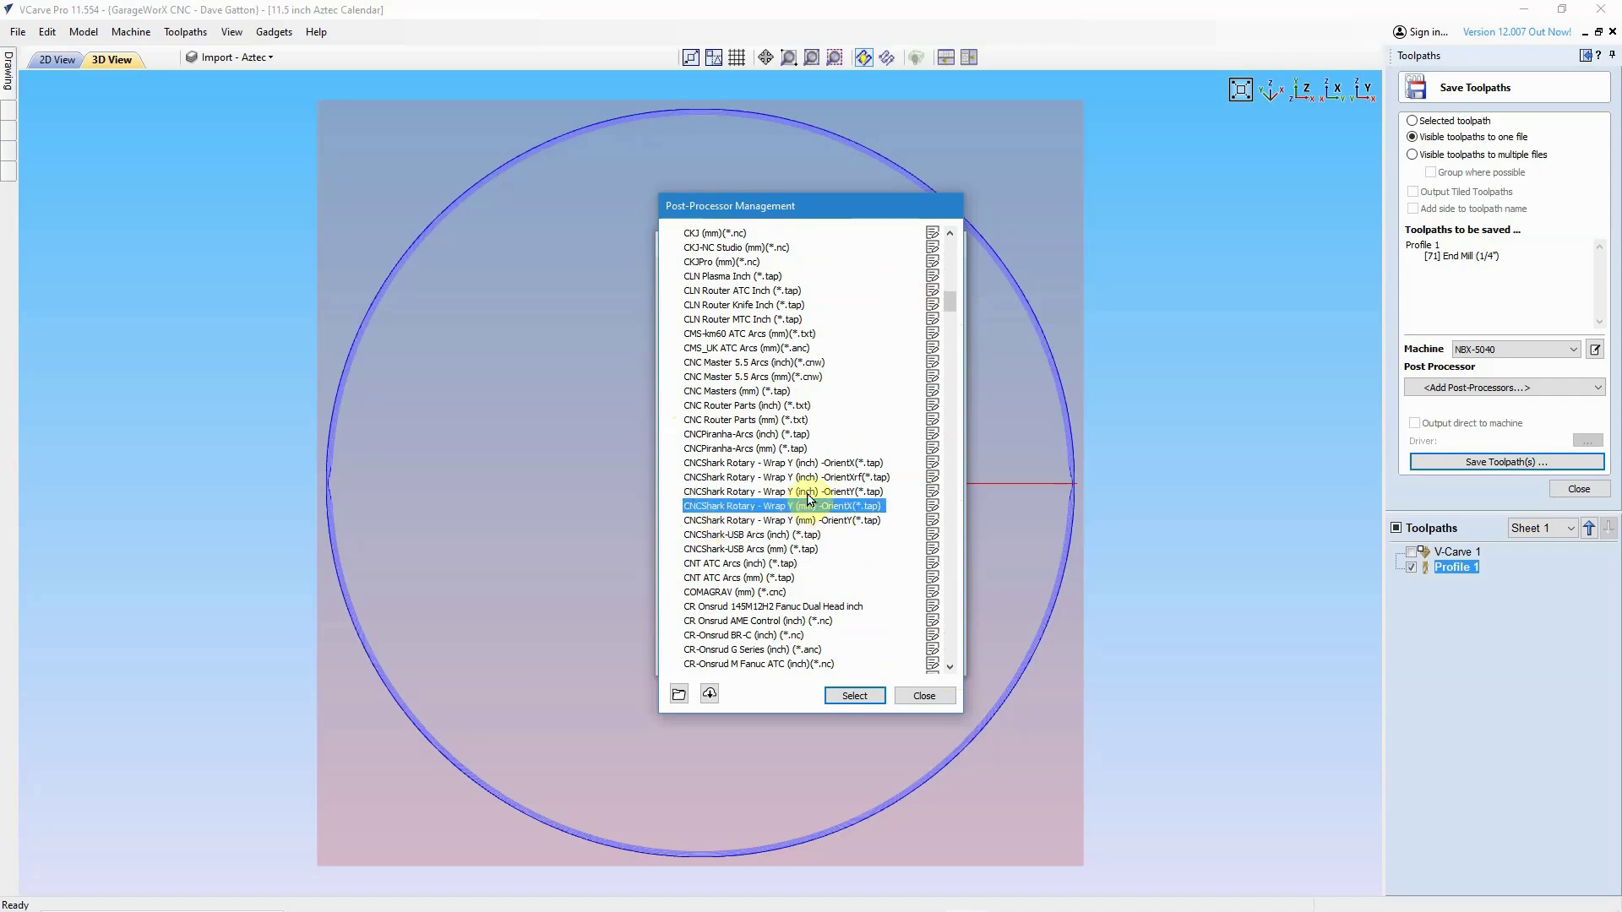
{"action": "scroll", "coordinate": [814, 496], "scroll_direction": "down", "scroll_amount": 2}
{"action": "scroll", "coordinate": [814, 496], "scroll_direction": "down", "scroll_amount": 16}
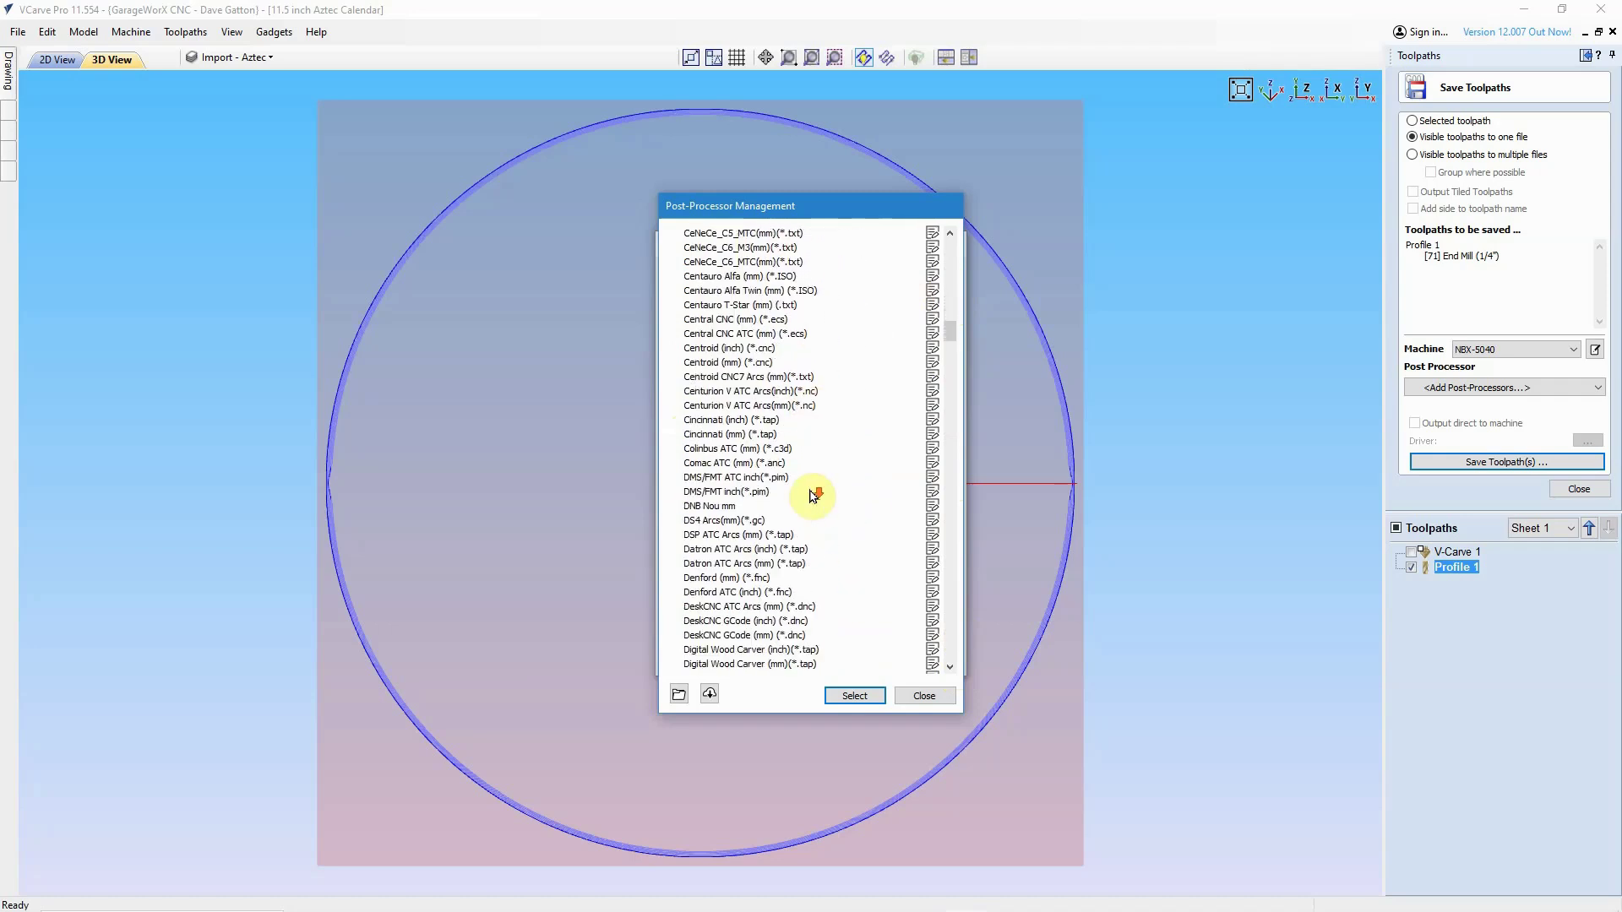
{"action": "scroll", "coordinate": [813, 496], "scroll_direction": "down", "scroll_amount": 4}
{"action": "left_click", "coordinate": [691, 477]}
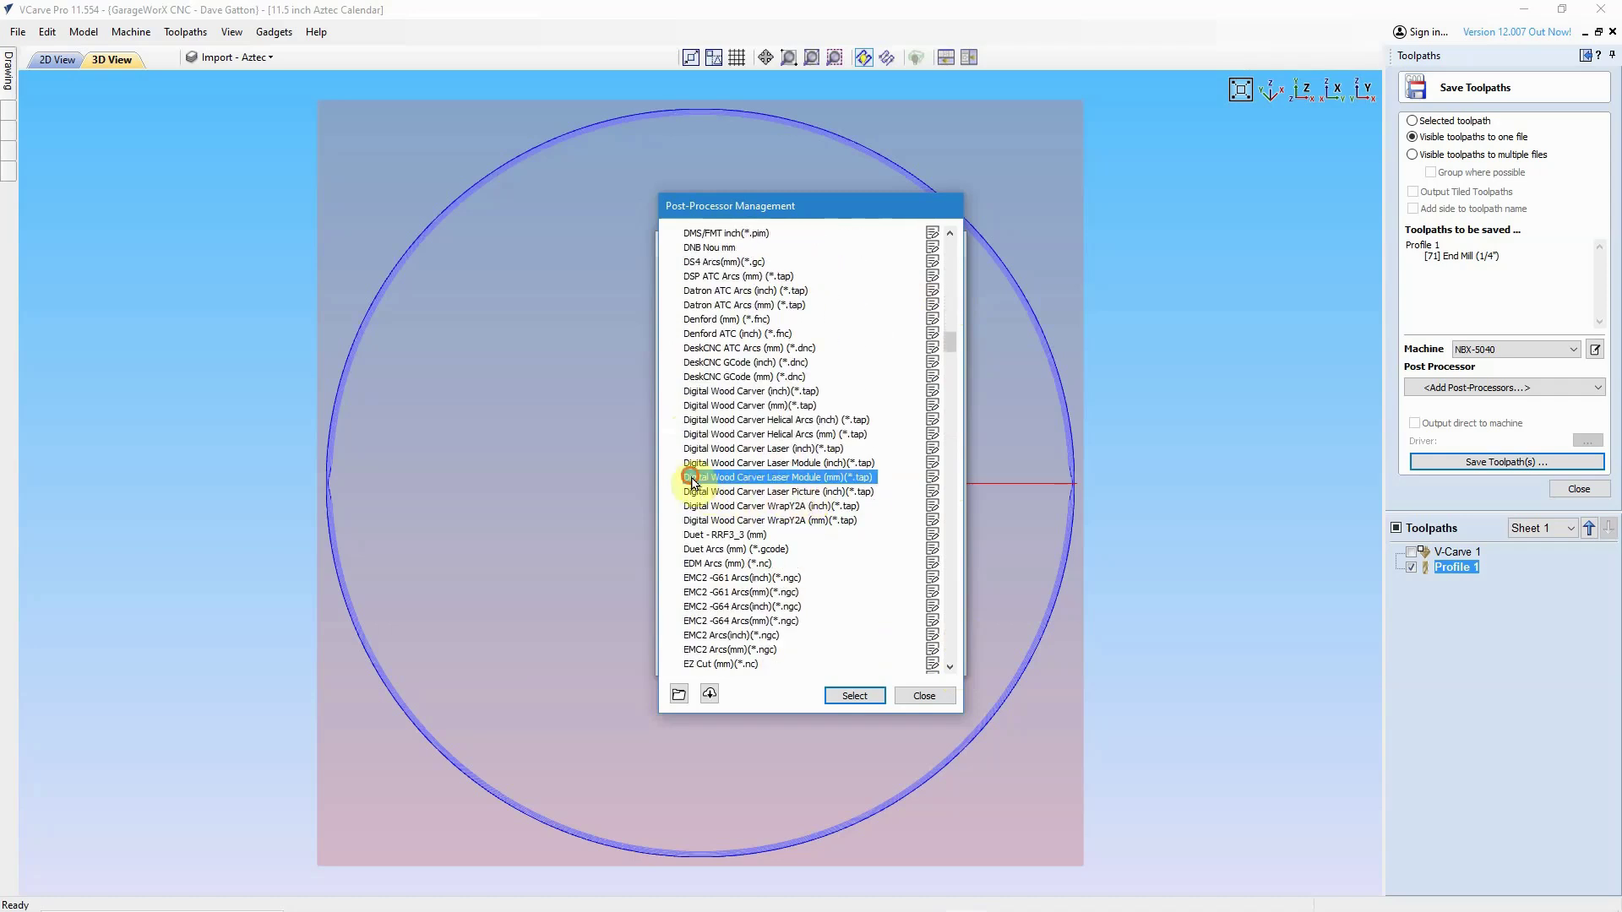
{"action": "scroll", "coordinate": [859, 463], "scroll_direction": "down", "scroll_amount": 9}
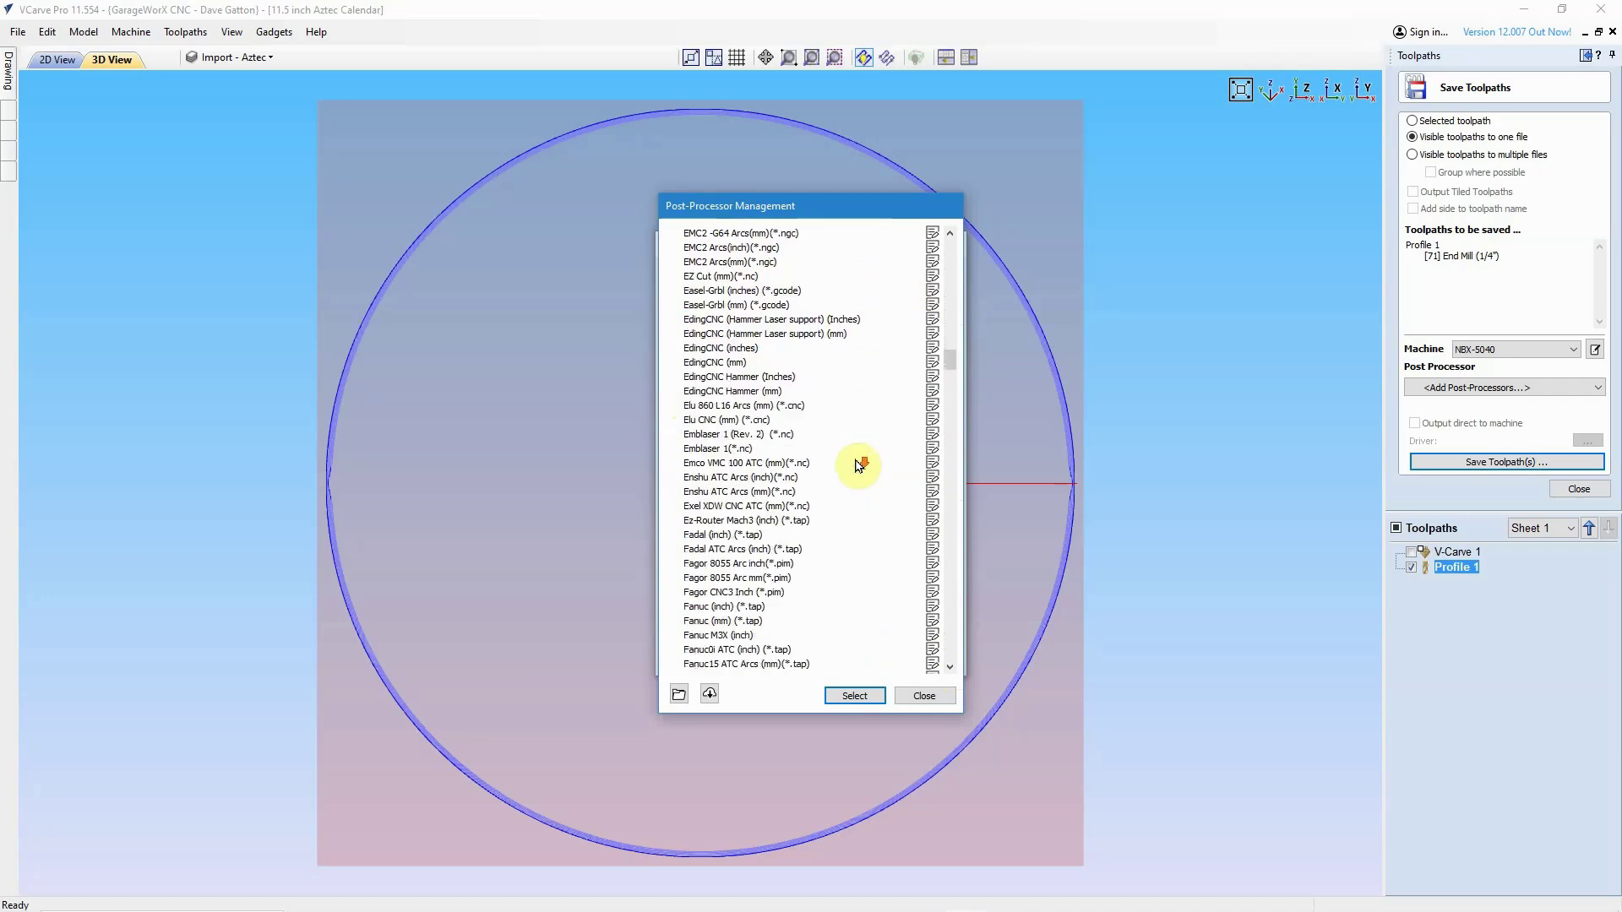
{"action": "scroll", "coordinate": [858, 464], "scroll_direction": "down", "scroll_amount": 7}
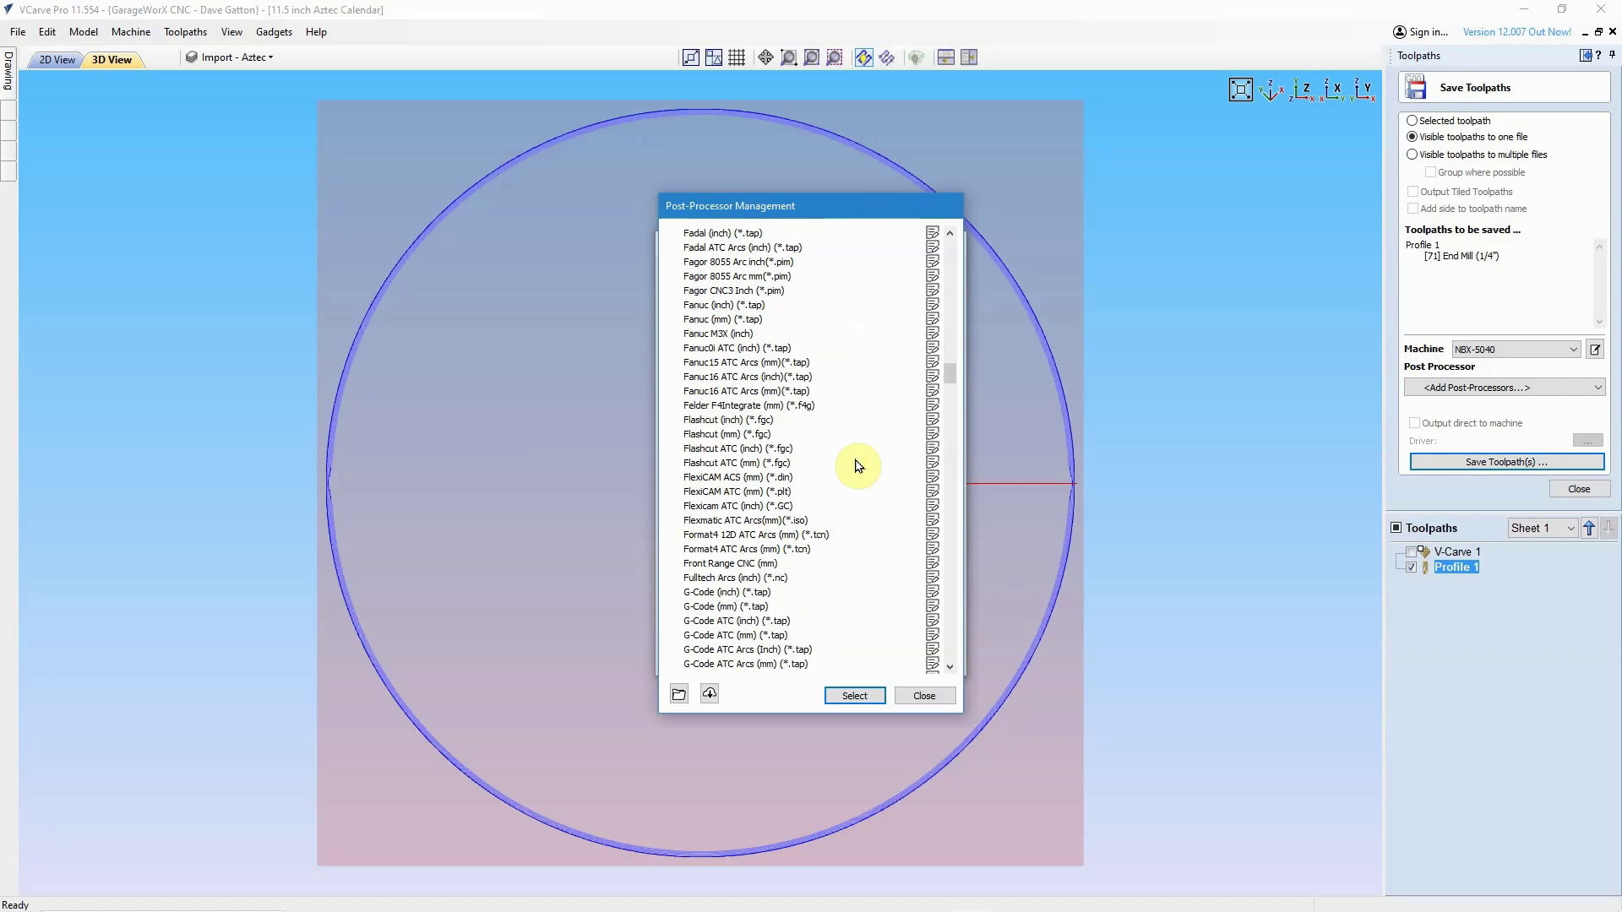
{"action": "scroll", "coordinate": [859, 465], "scroll_direction": "down", "scroll_amount": 2}
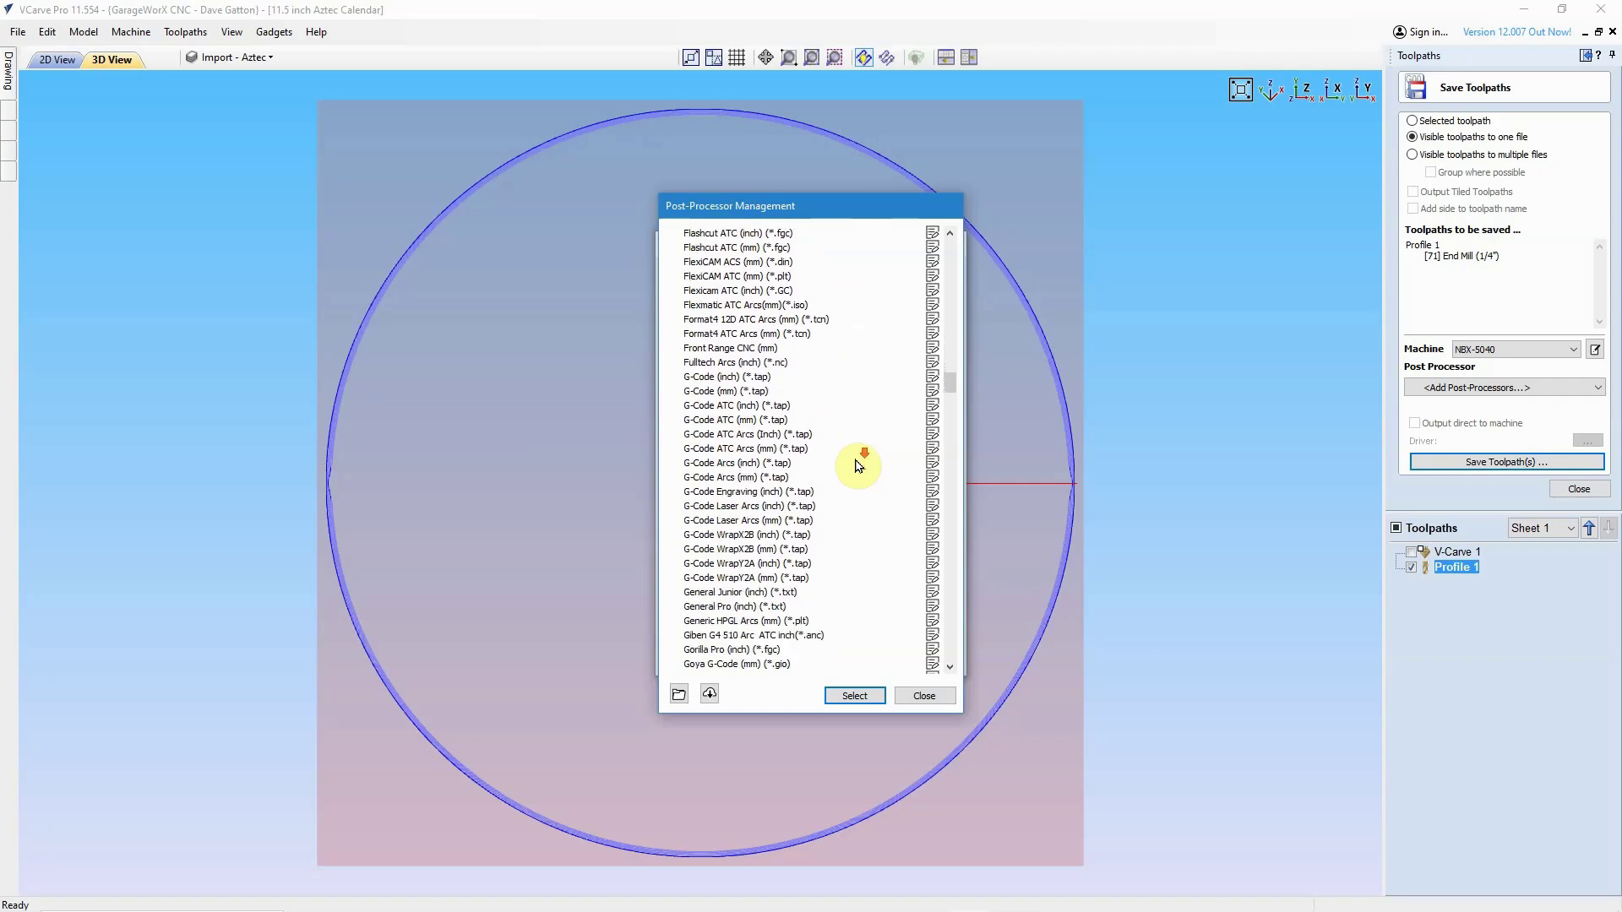
{"action": "scroll", "coordinate": [859, 464], "scroll_direction": "down", "scroll_amount": 3}
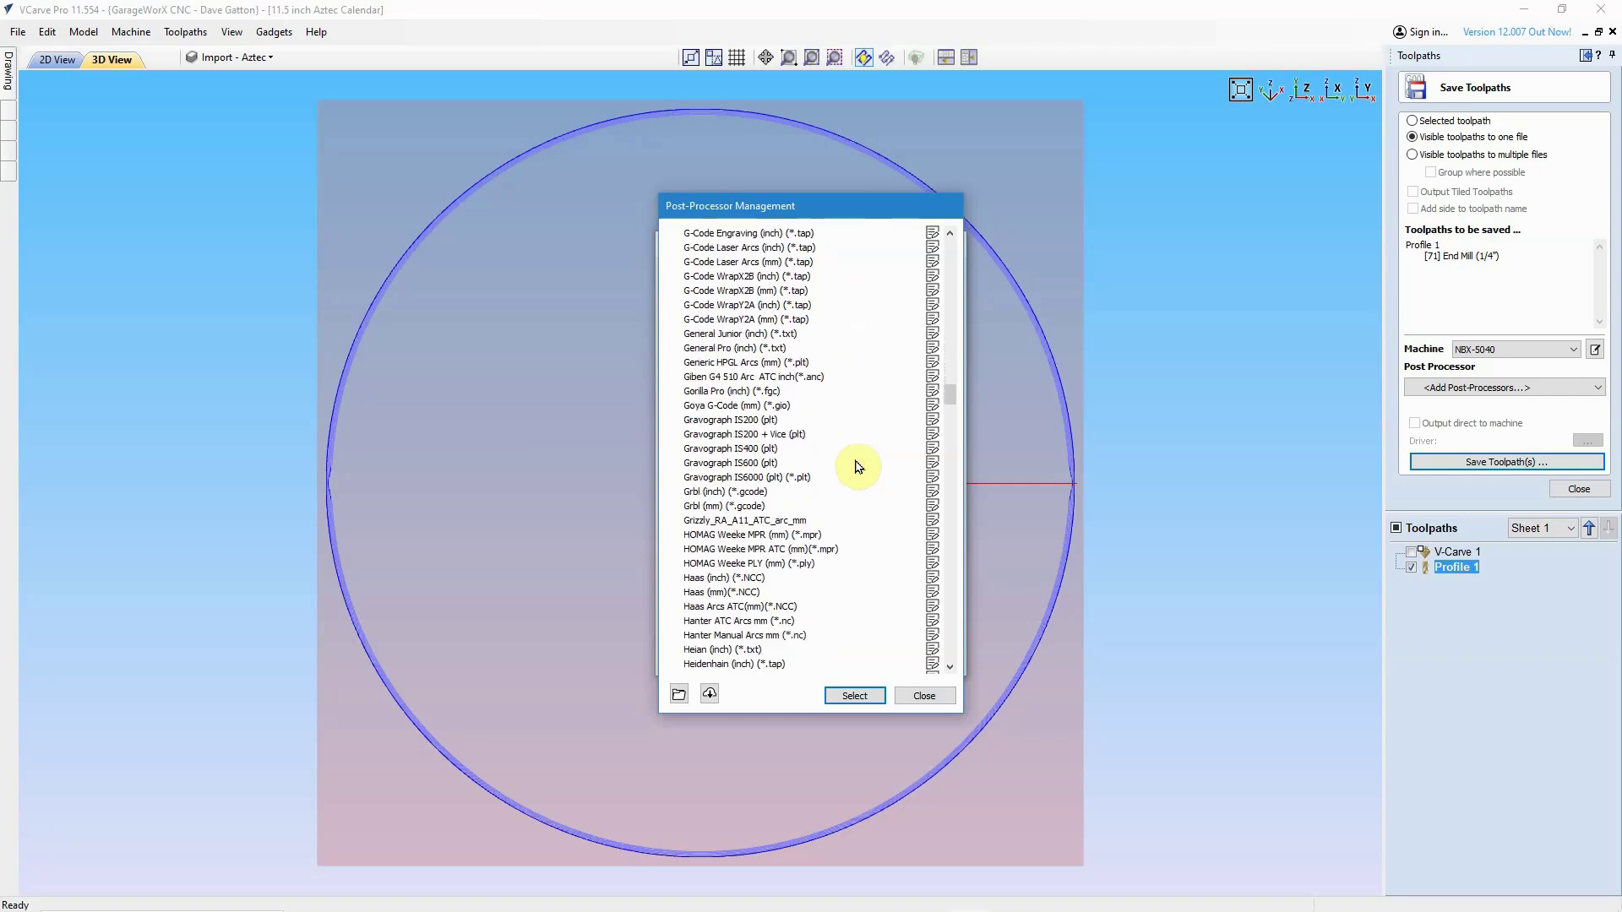
{"action": "scroll", "coordinate": [859, 465], "scroll_direction": "down", "scroll_amount": 5}
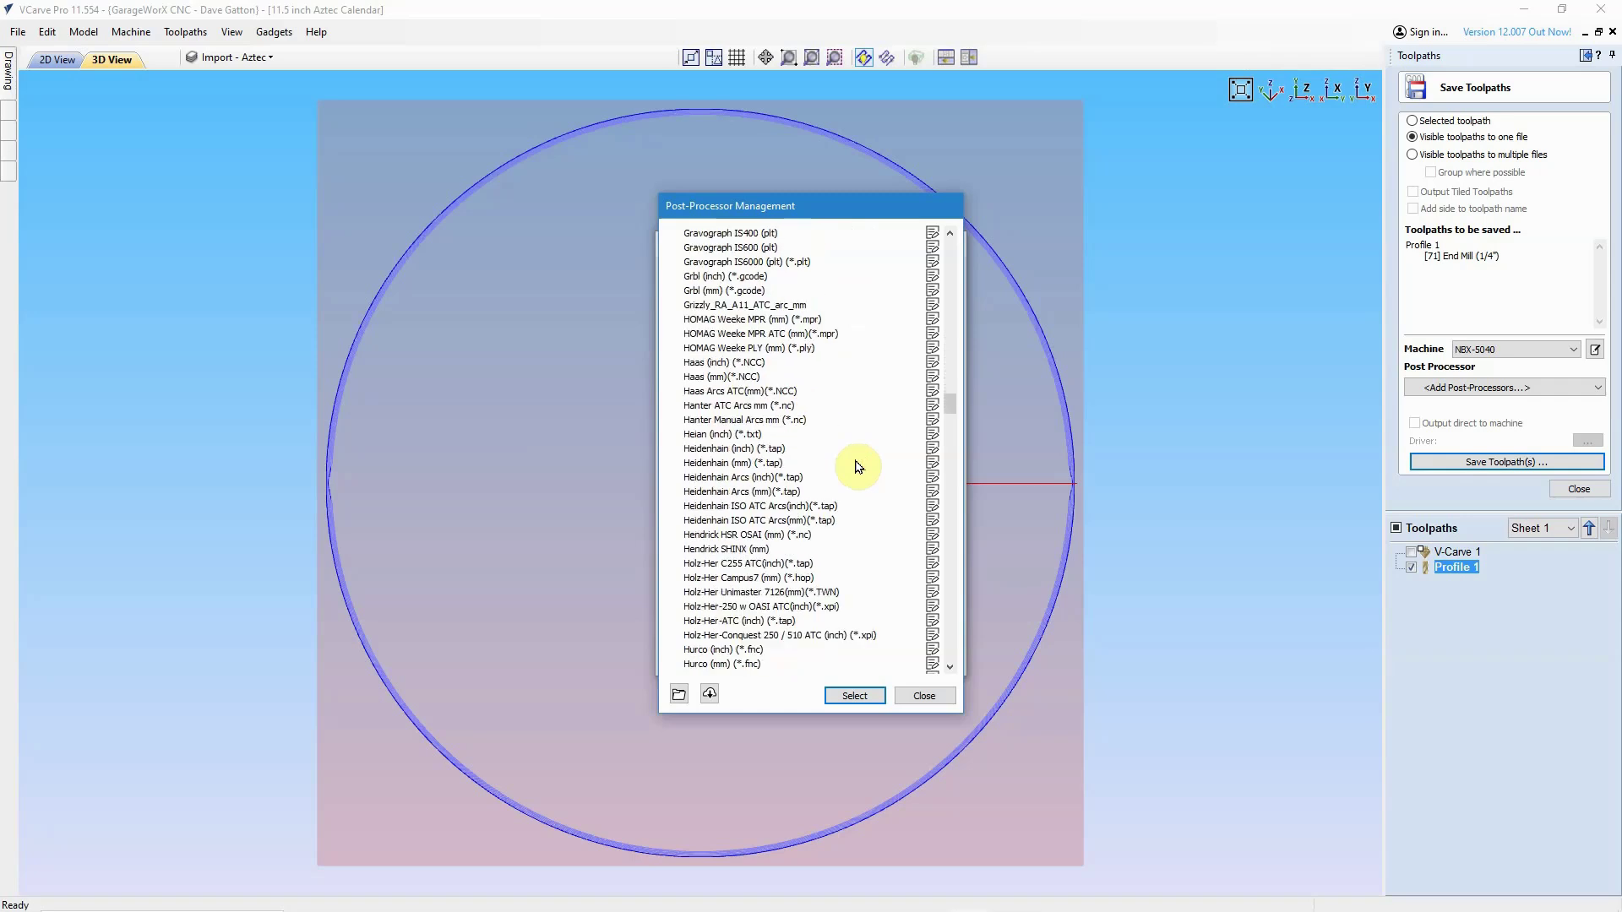
{"action": "scroll", "coordinate": [858, 466], "scroll_direction": "down", "scroll_amount": 4}
{"action": "scroll", "coordinate": [858, 467], "scroll_direction": "down", "scroll_amount": 6}
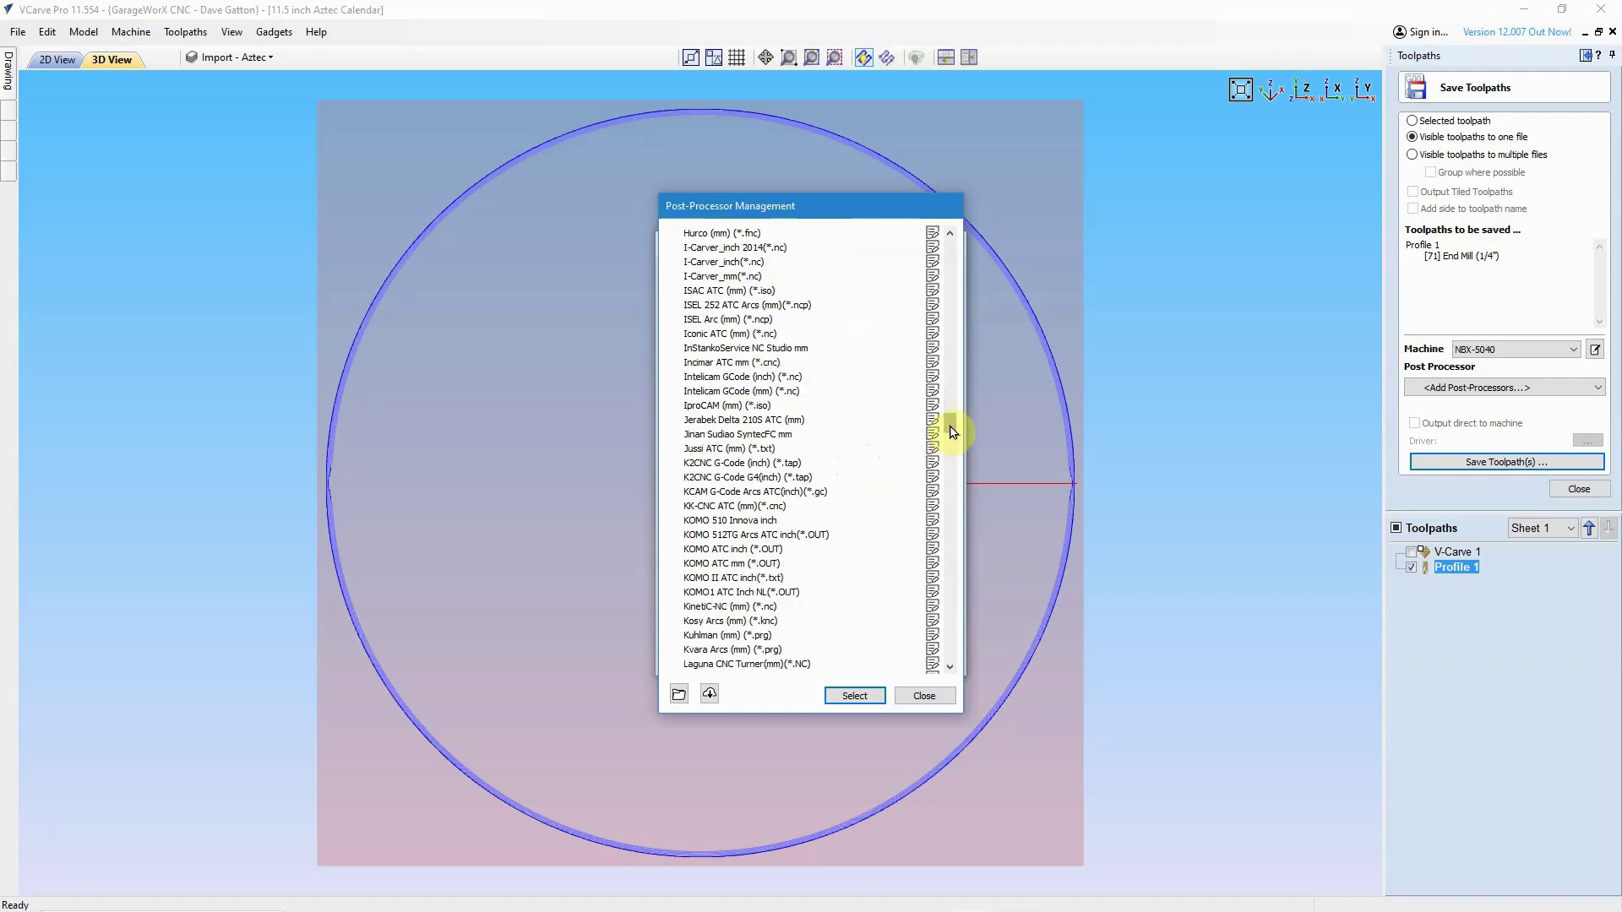
{"action": "left_click_drag", "start_coordinate": [952, 431], "coordinate": [960, 508]}
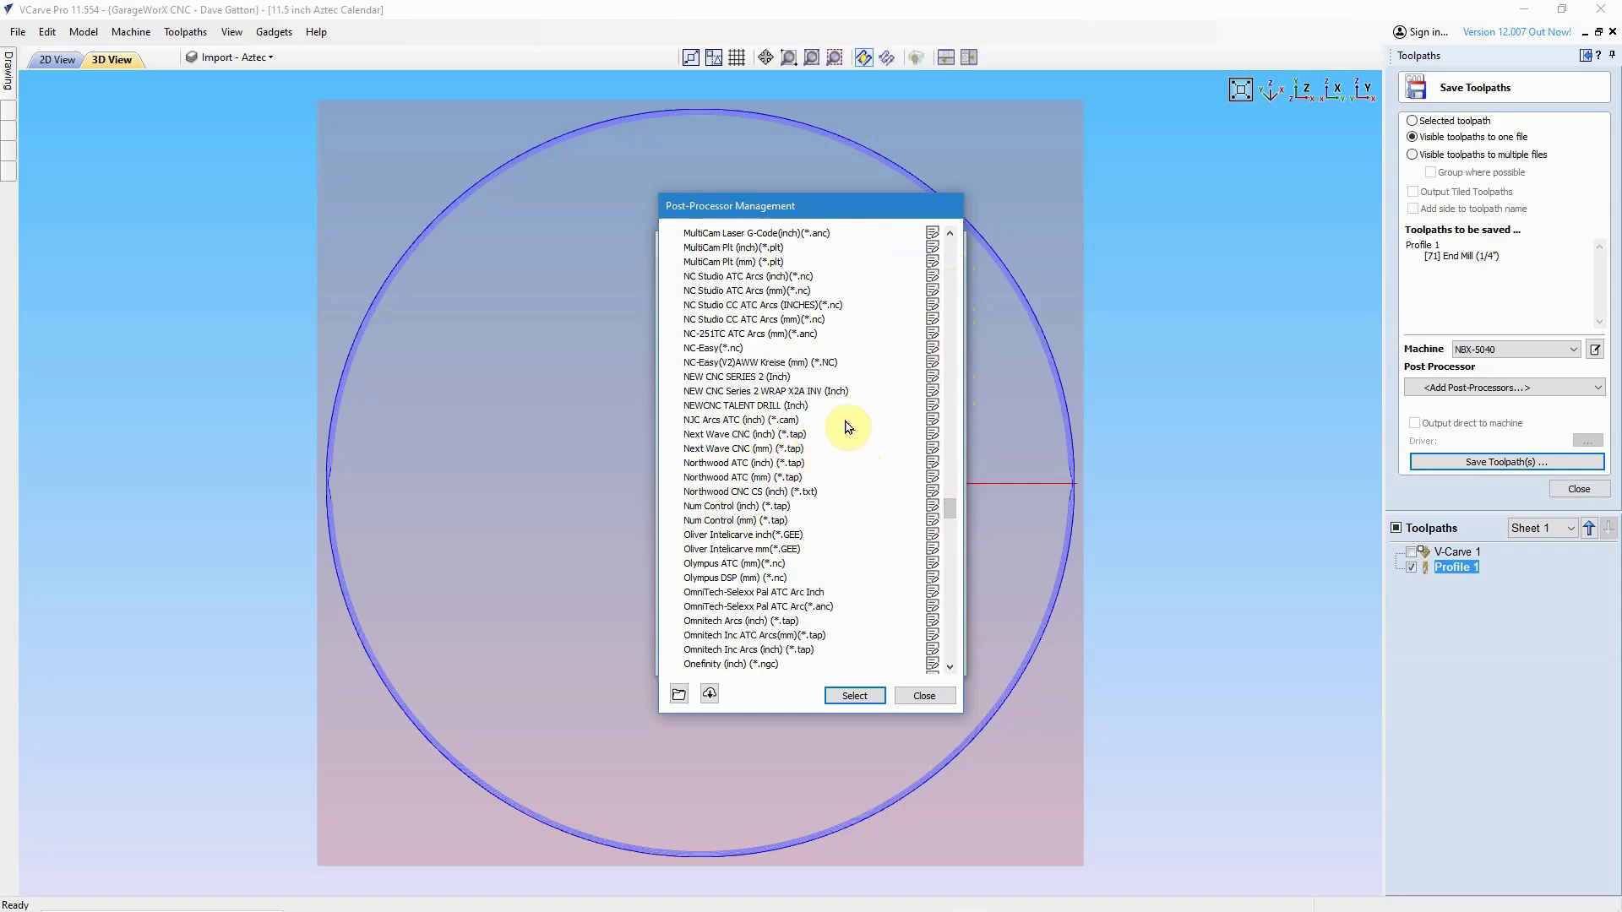
- Scroll the post-processor list to the Grbl entries and select Grbl (inch)
{"action": "left_click_drag", "start_coordinate": [953, 518], "coordinate": [906, 390]}
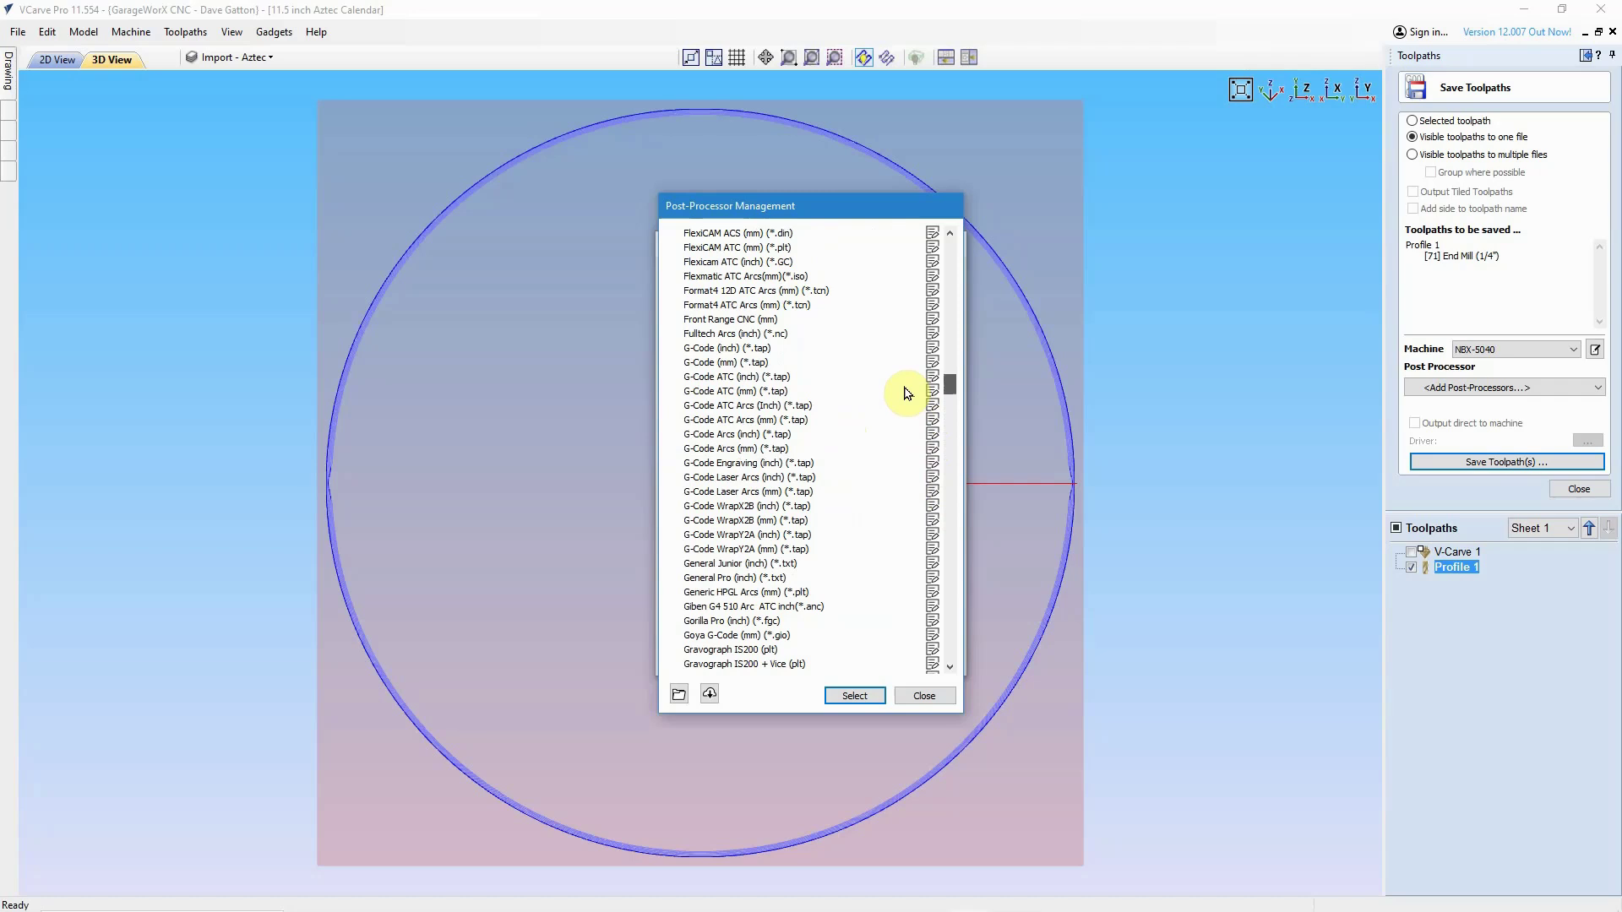
{"action": "left_click_drag", "start_coordinate": [907, 392], "coordinate": [893, 420]}
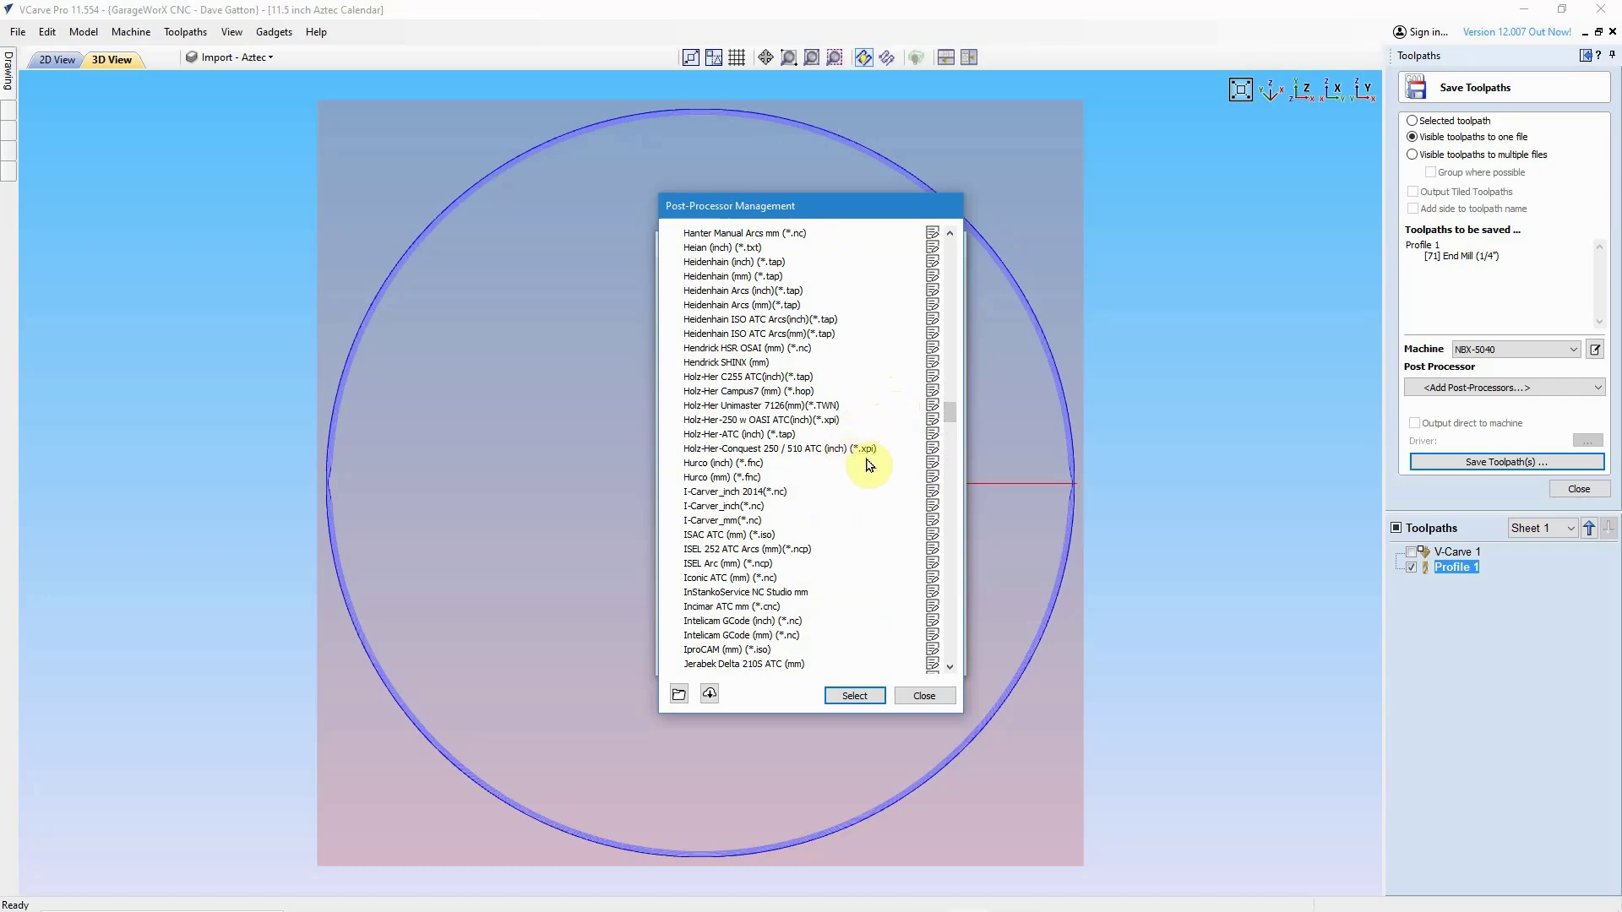
{"action": "scroll", "coordinate": [950, 414], "scroll_direction": "up", "scroll_amount": 4}
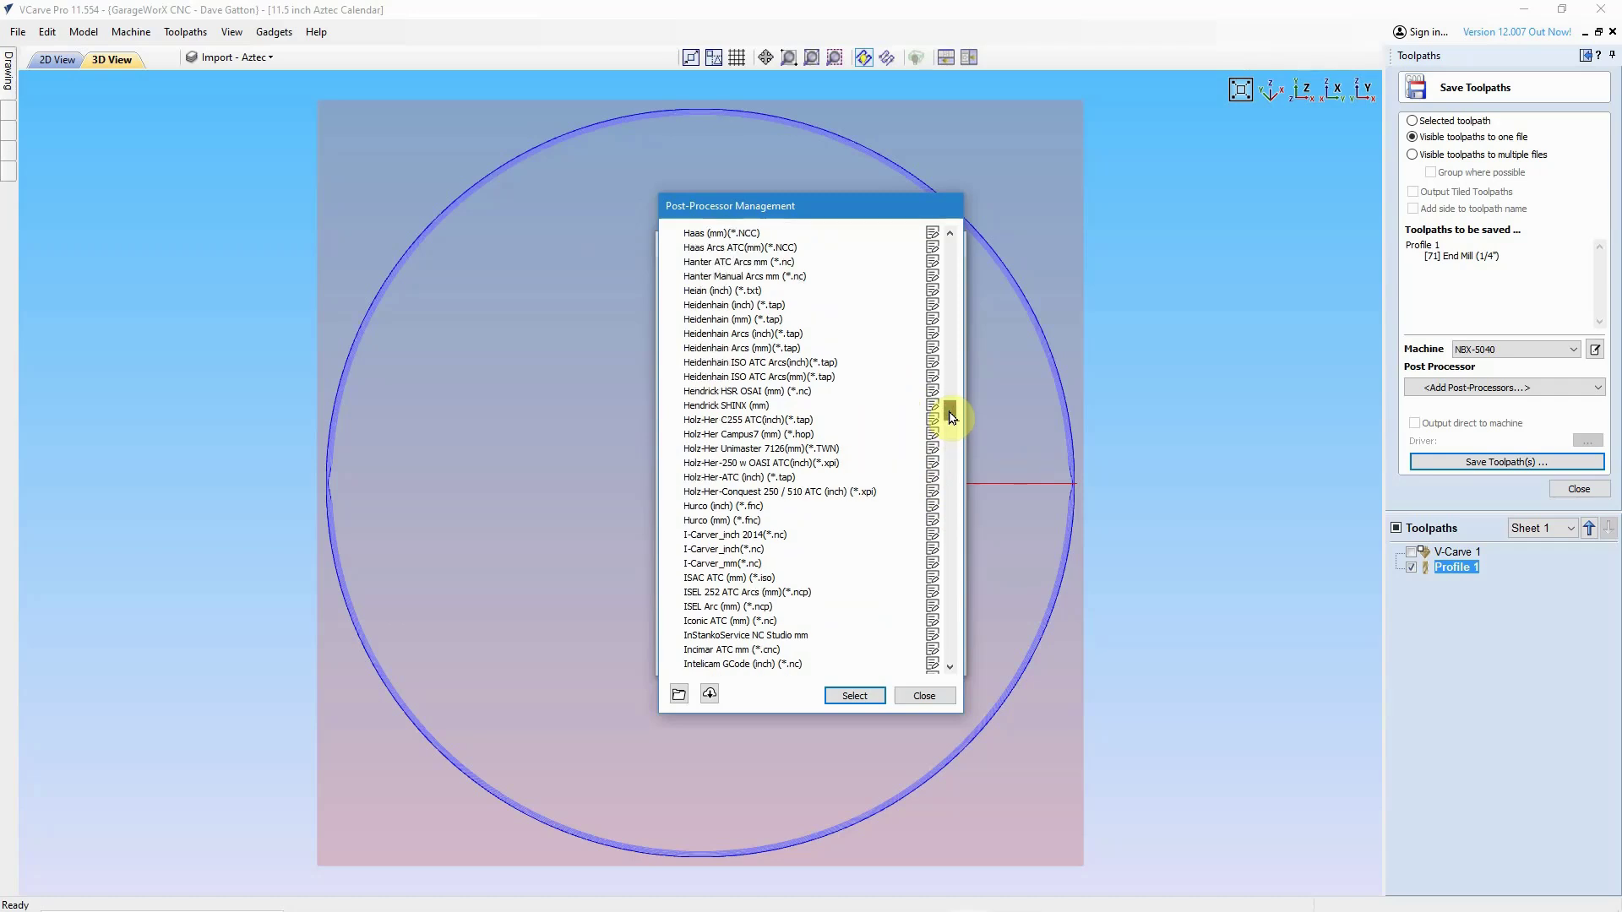
{"action": "scroll", "coordinate": [942, 407], "scroll_direction": "up", "scroll_amount": 4}
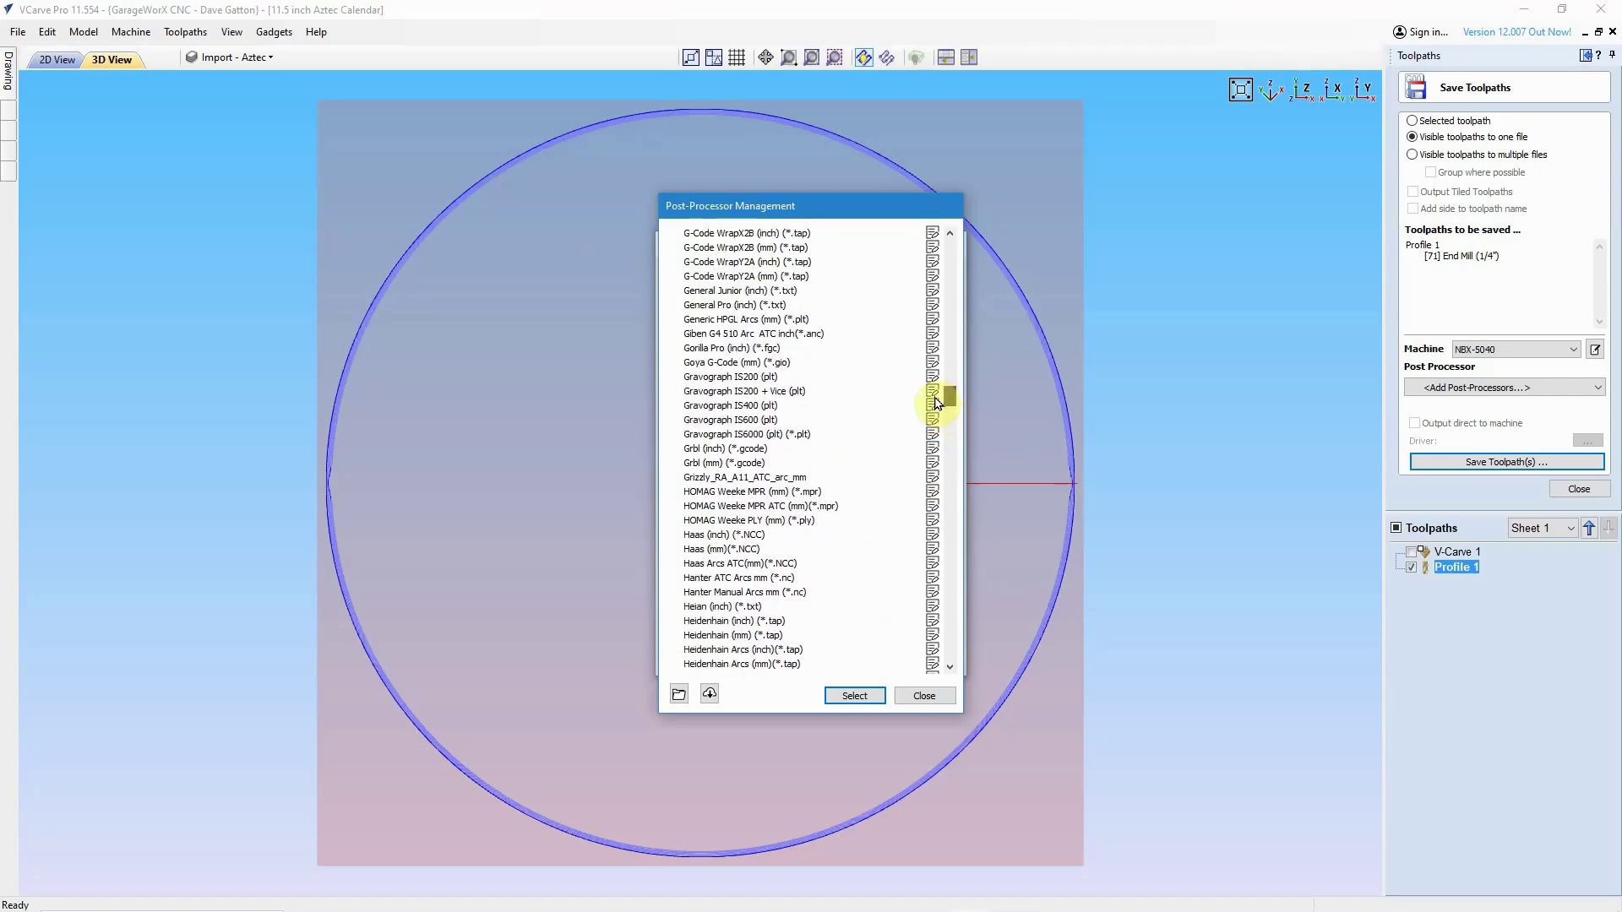
{"action": "left_click", "coordinate": [705, 449]}
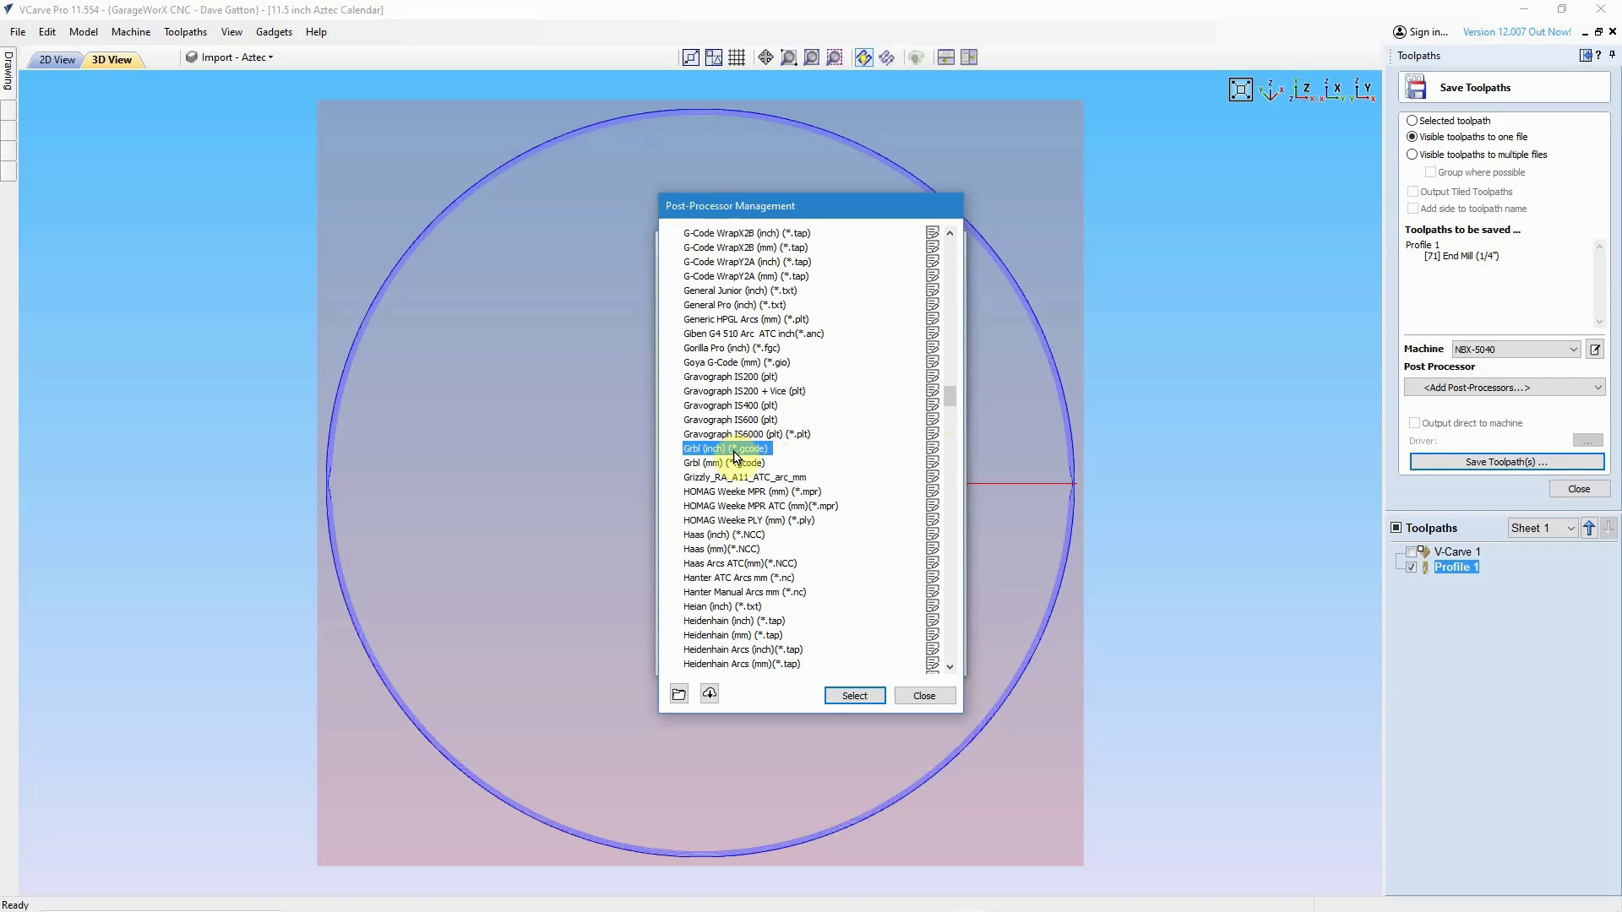
- Select Grbl (mm), then Grbl (inch), and close Post-Processor Management
{"action": "left_click", "coordinate": [706, 463]}
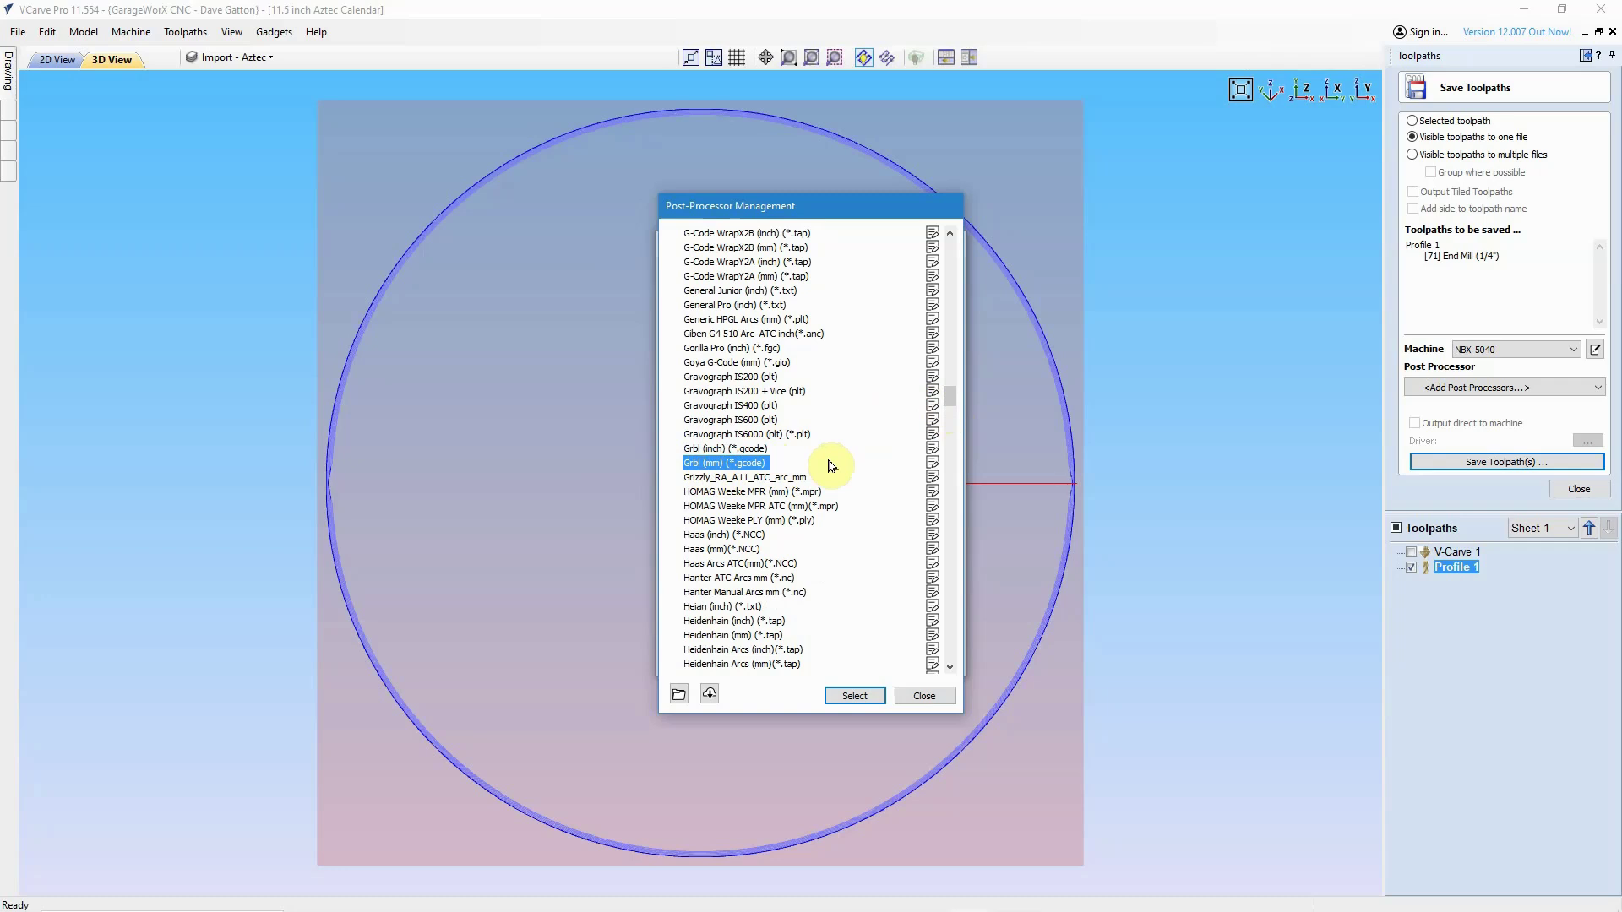
{"action": "left_click", "coordinate": [698, 448]}
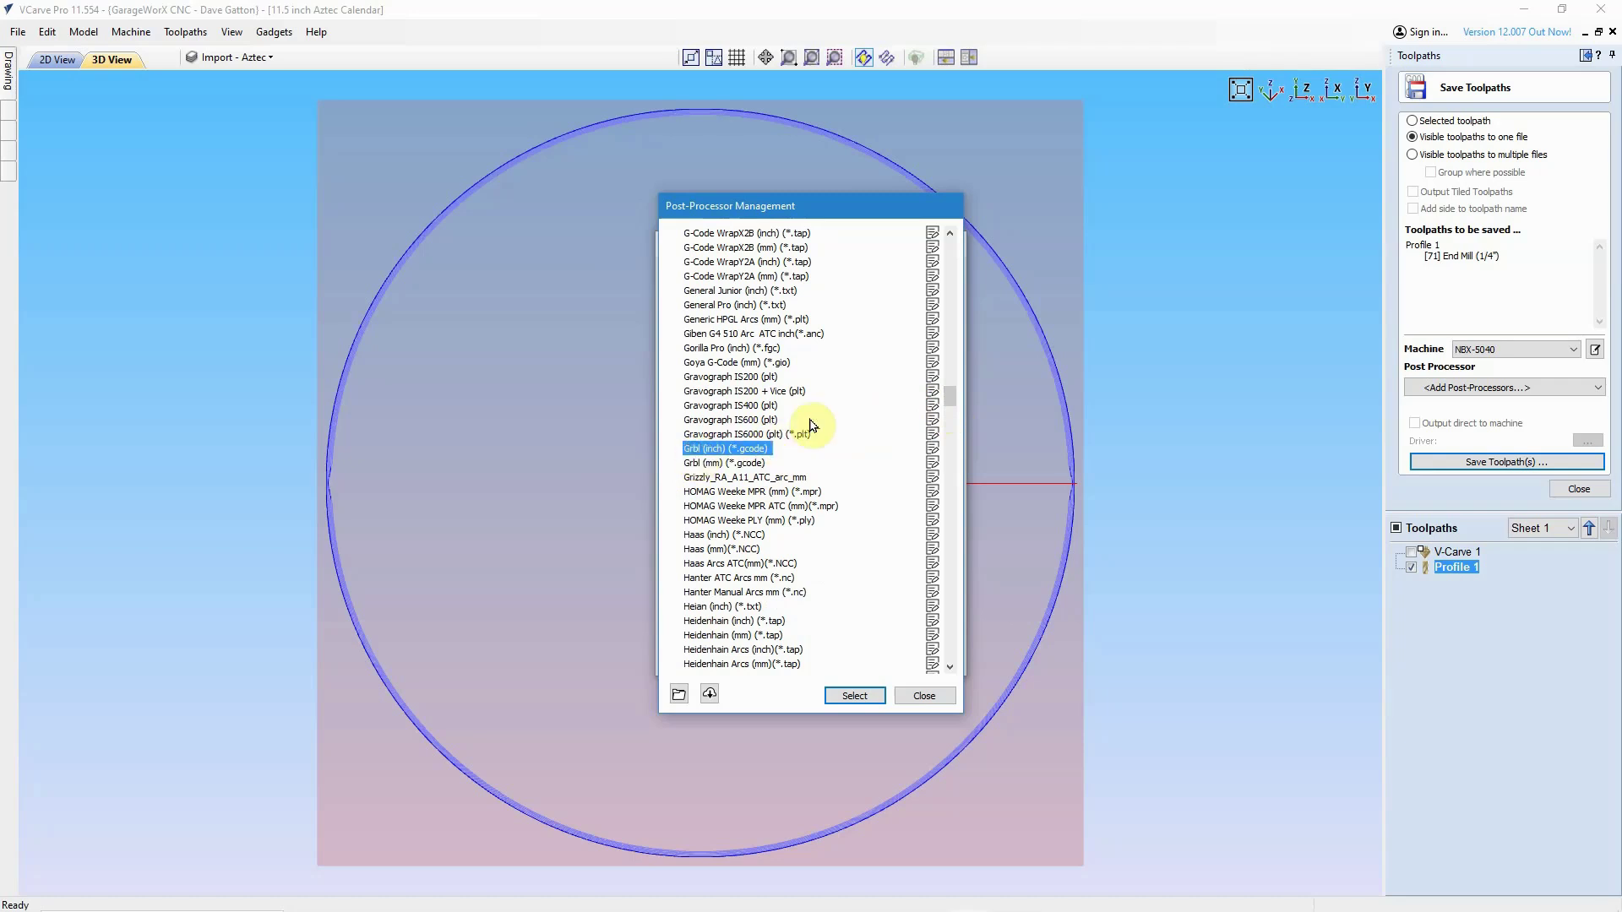
{"action": "left_click", "coordinate": [925, 697]}
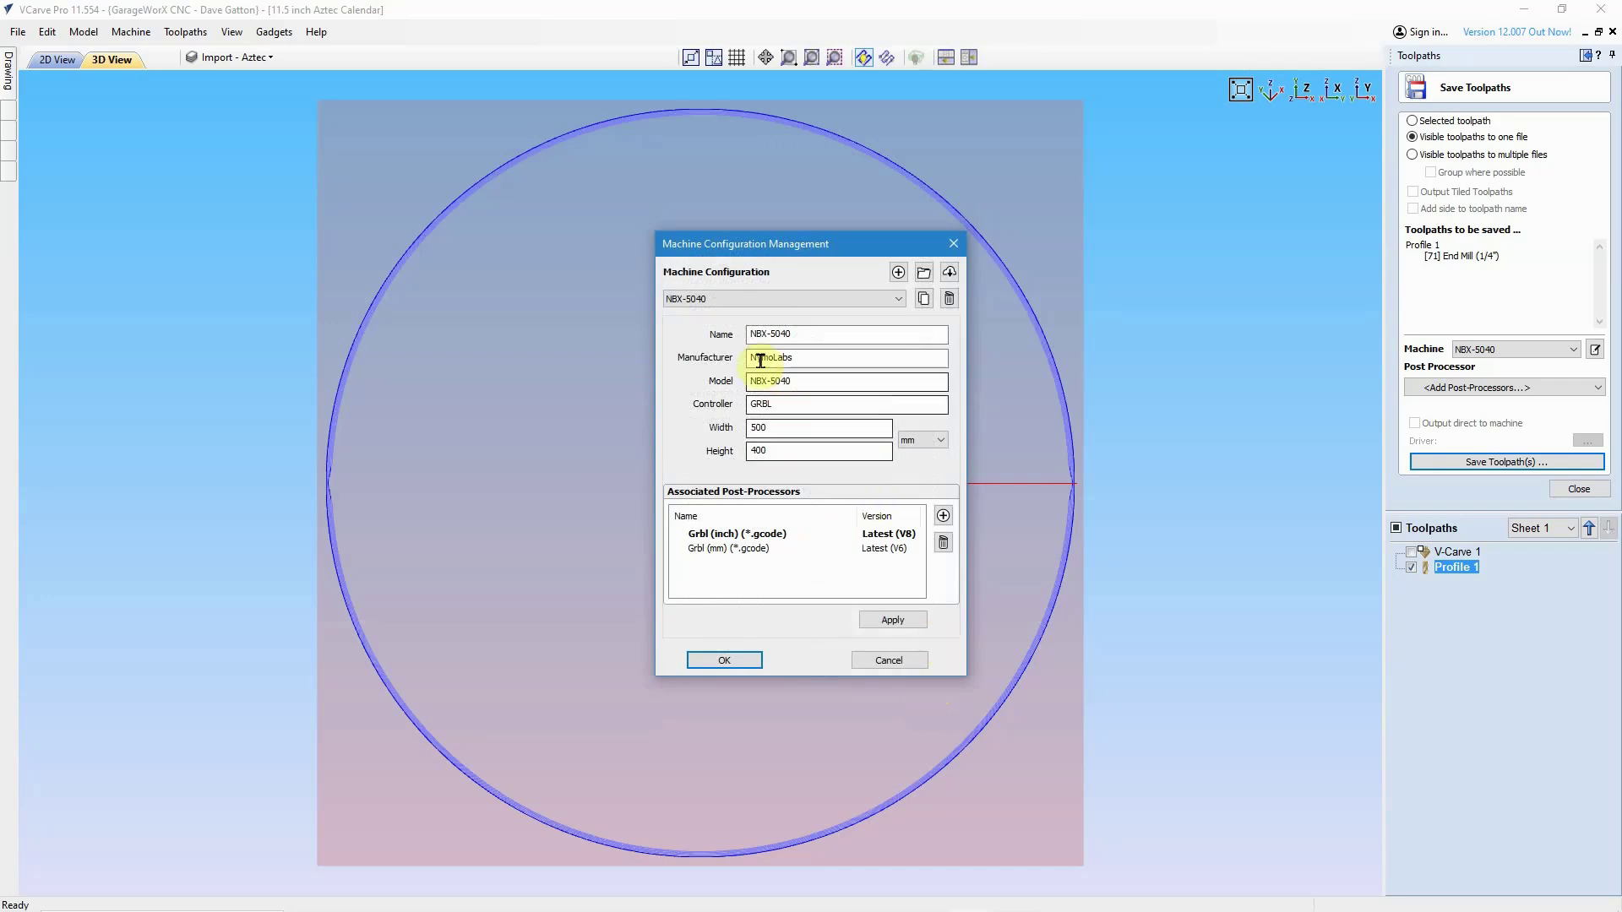
{"action": "left_click", "coordinate": [899, 300]}
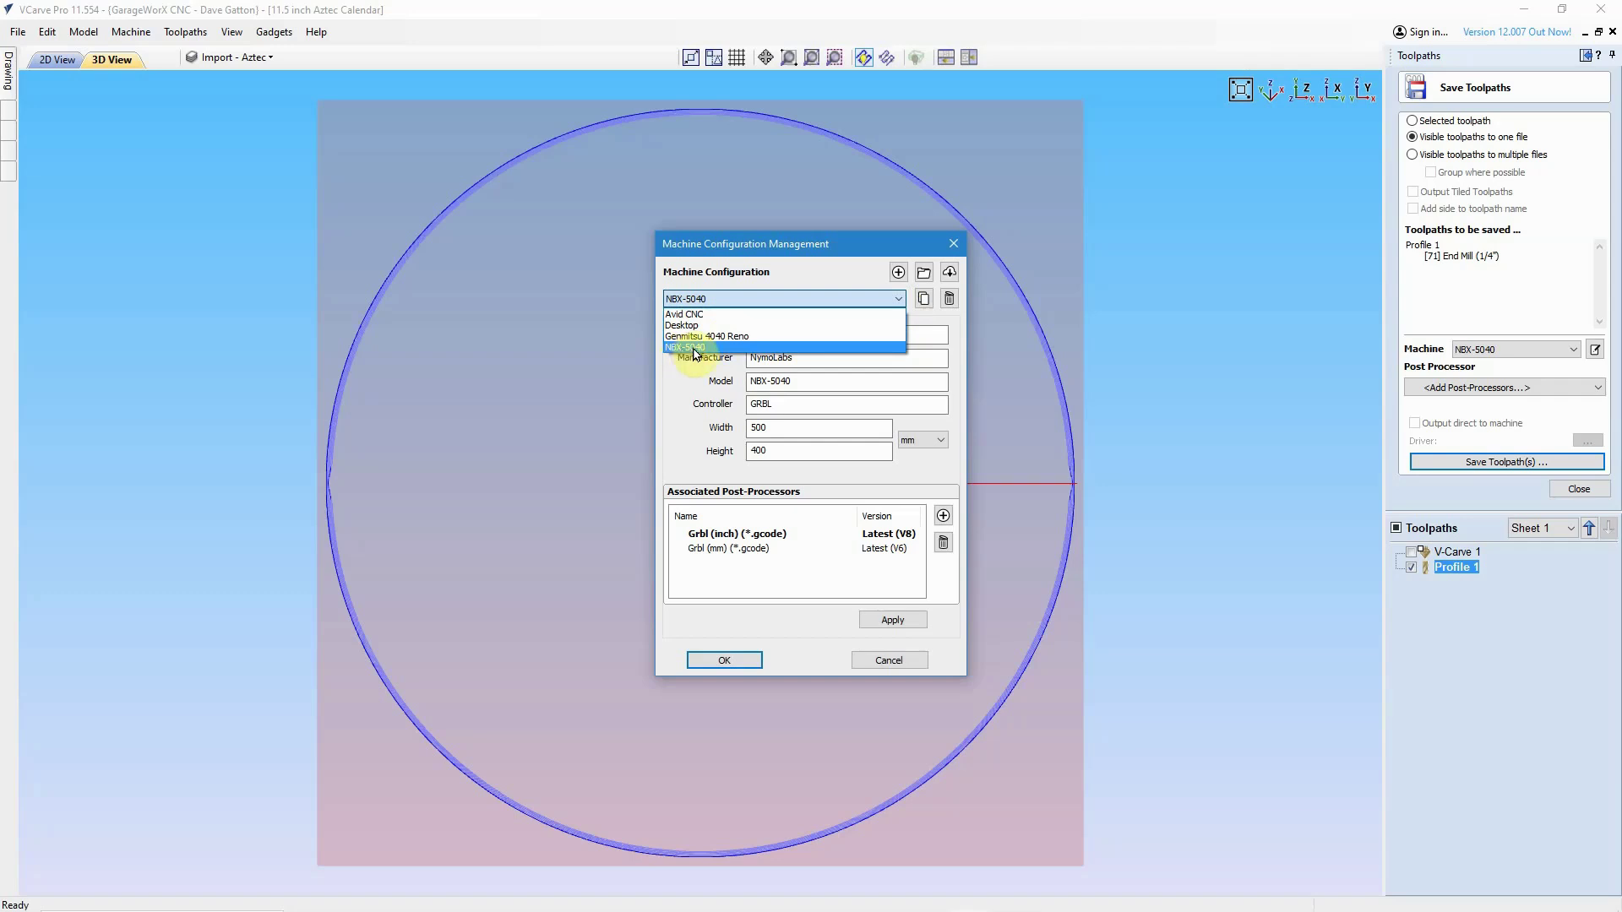
{"action": "left_click", "coordinate": [693, 353]}
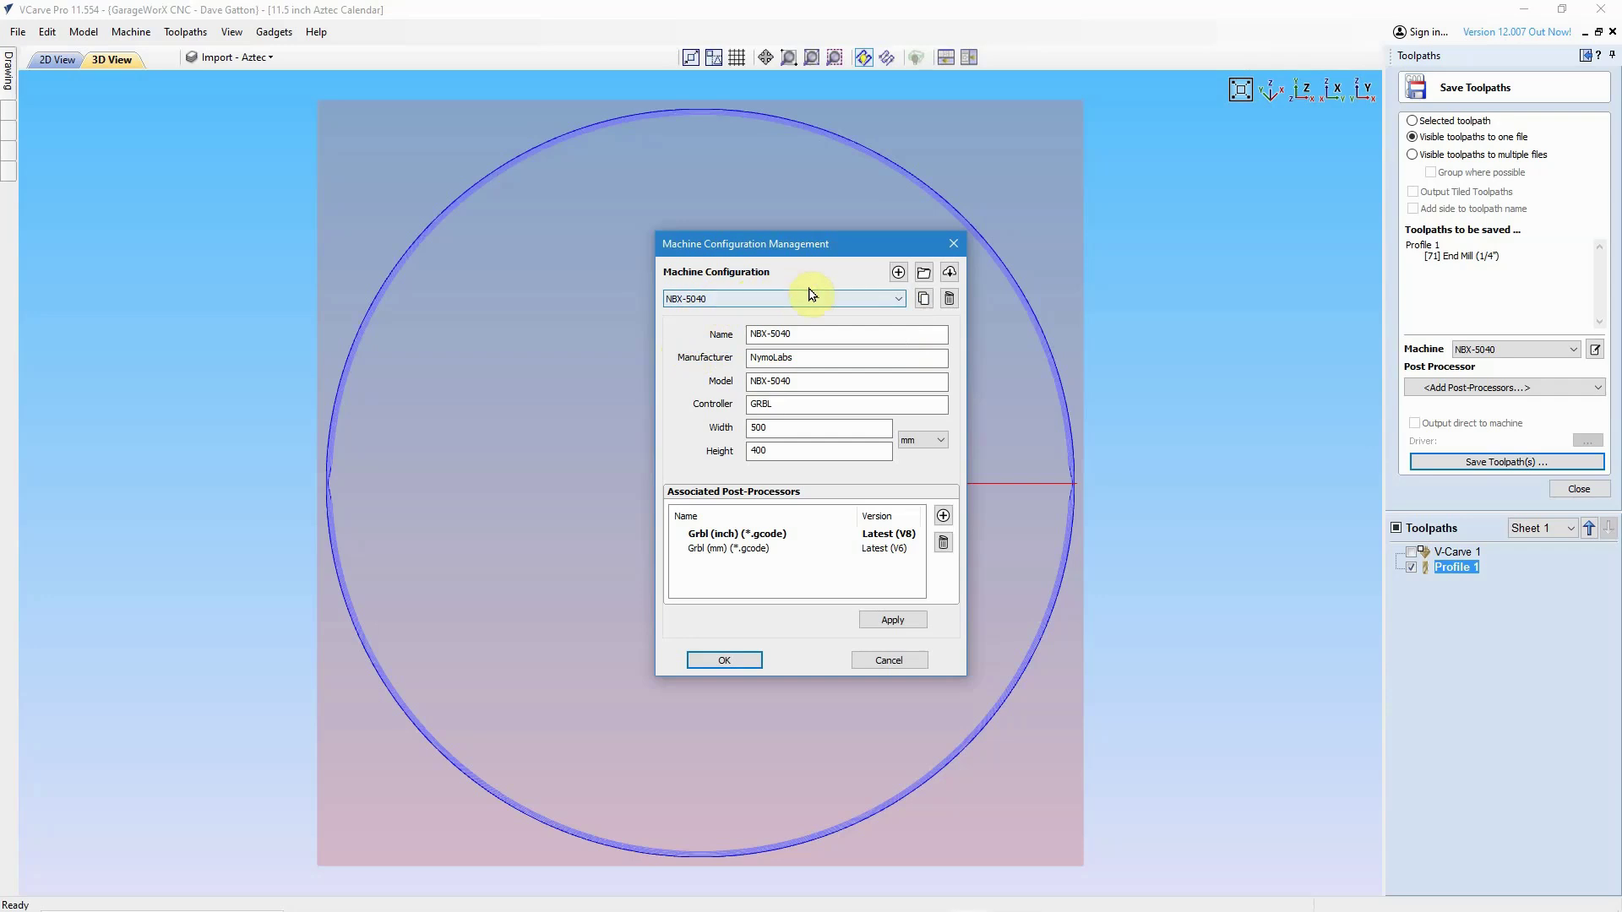
{"action": "left_click", "coordinate": [815, 333]}
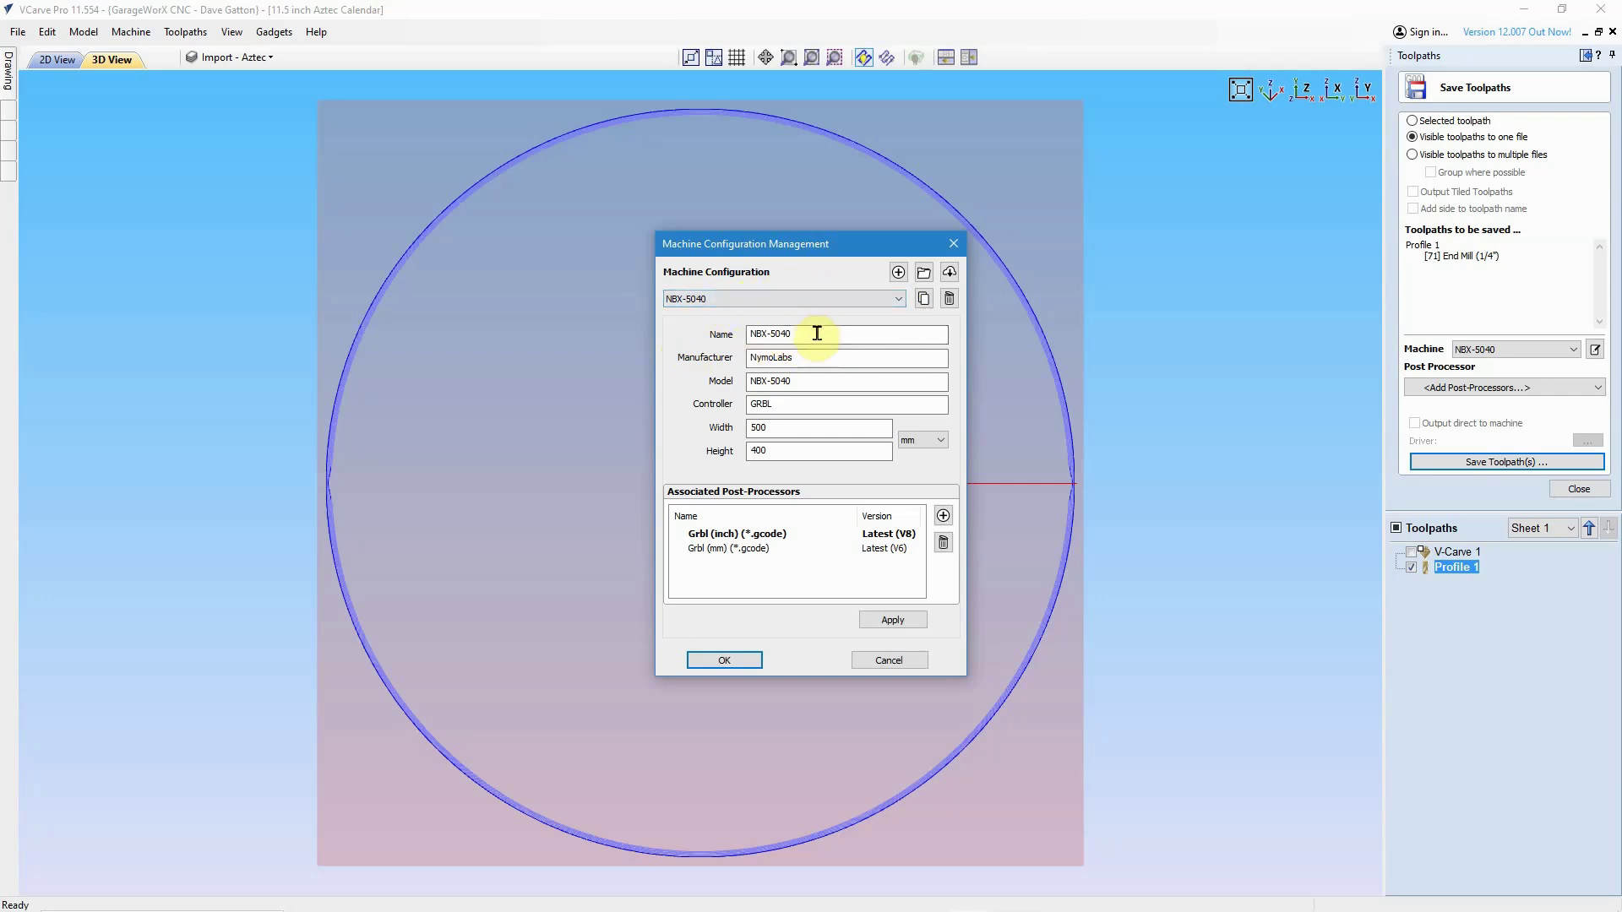
{"action": "left_click", "coordinate": [813, 358]}
{"action": "left_click", "coordinate": [800, 403]}
{"action": "left_click", "coordinate": [801, 429]}
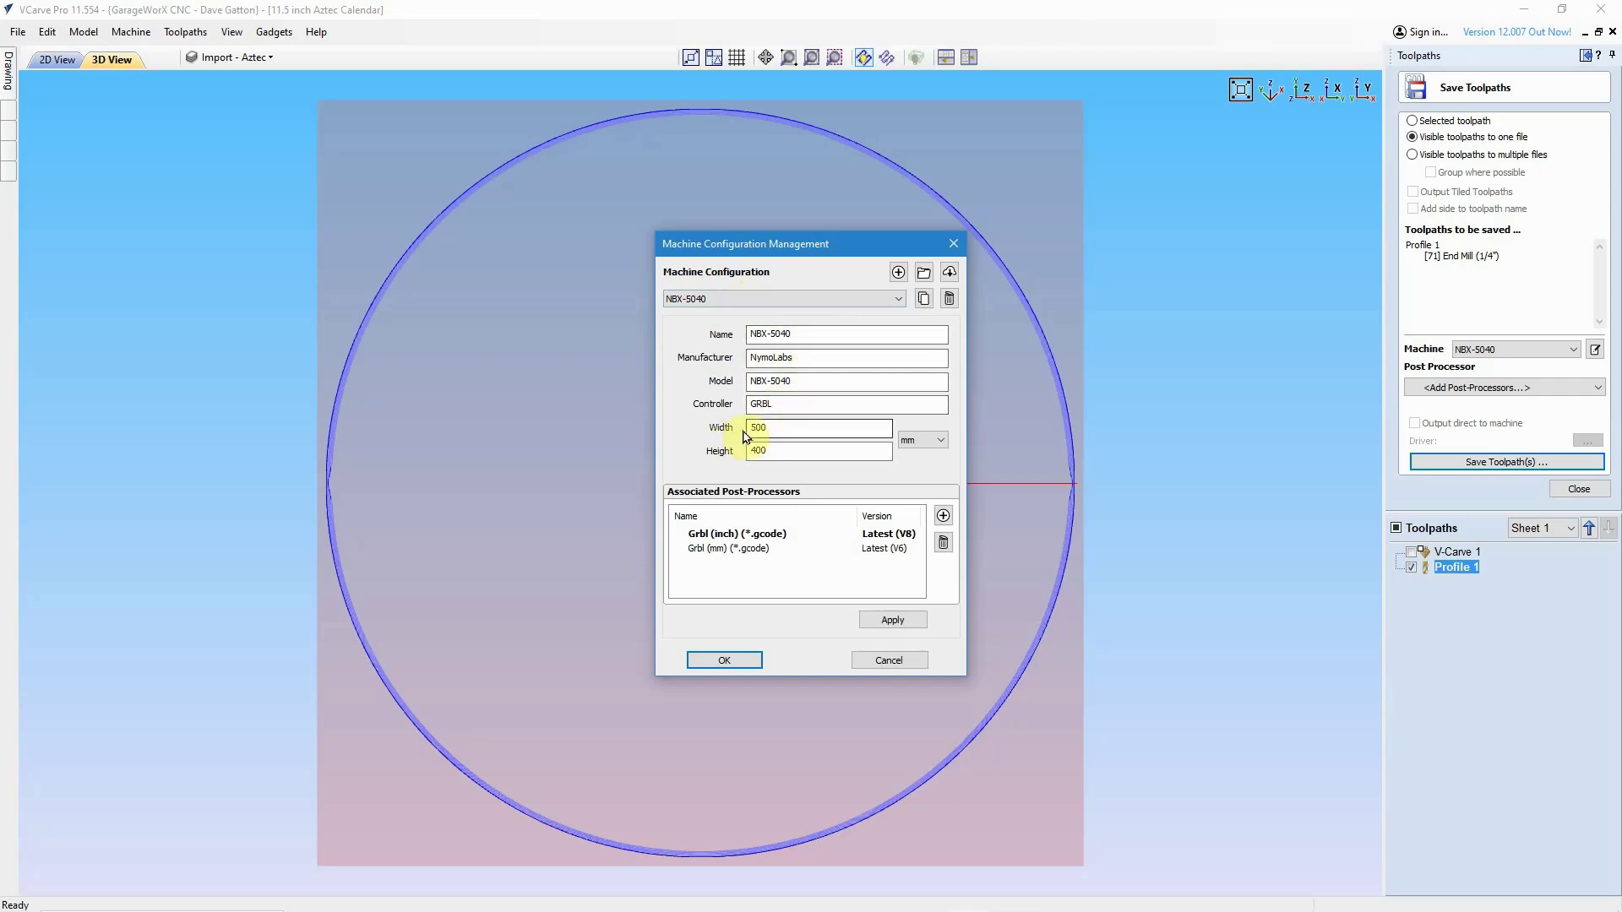
{"action": "left_click", "coordinate": [788, 449]}
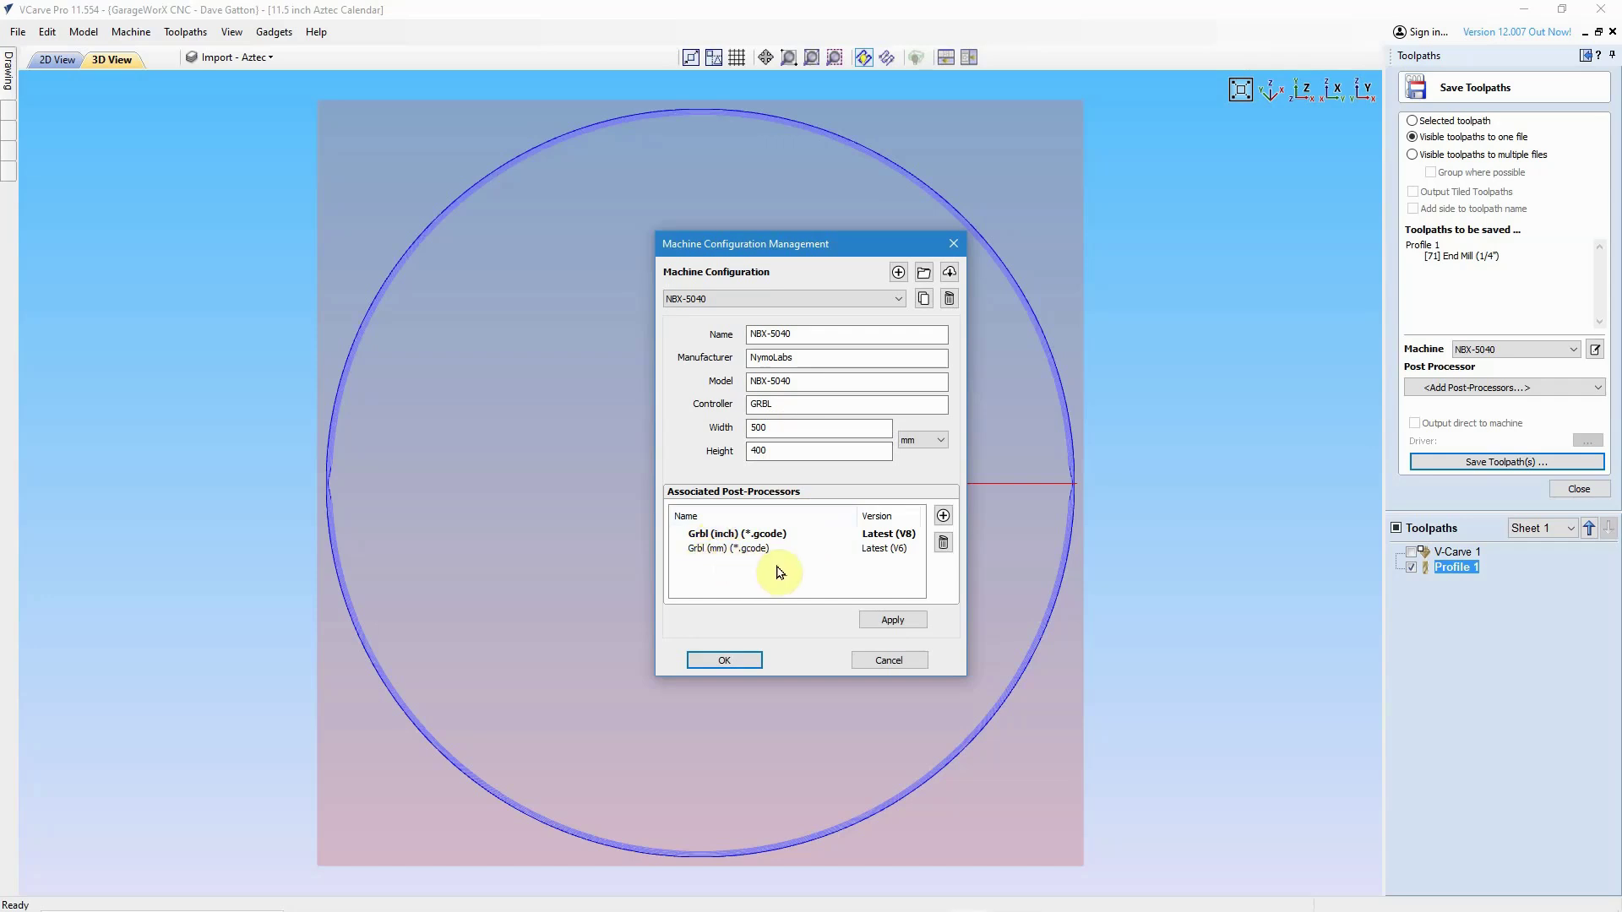
{"action": "left_click", "coordinate": [732, 534]}
{"action": "left_click", "coordinate": [724, 550]}
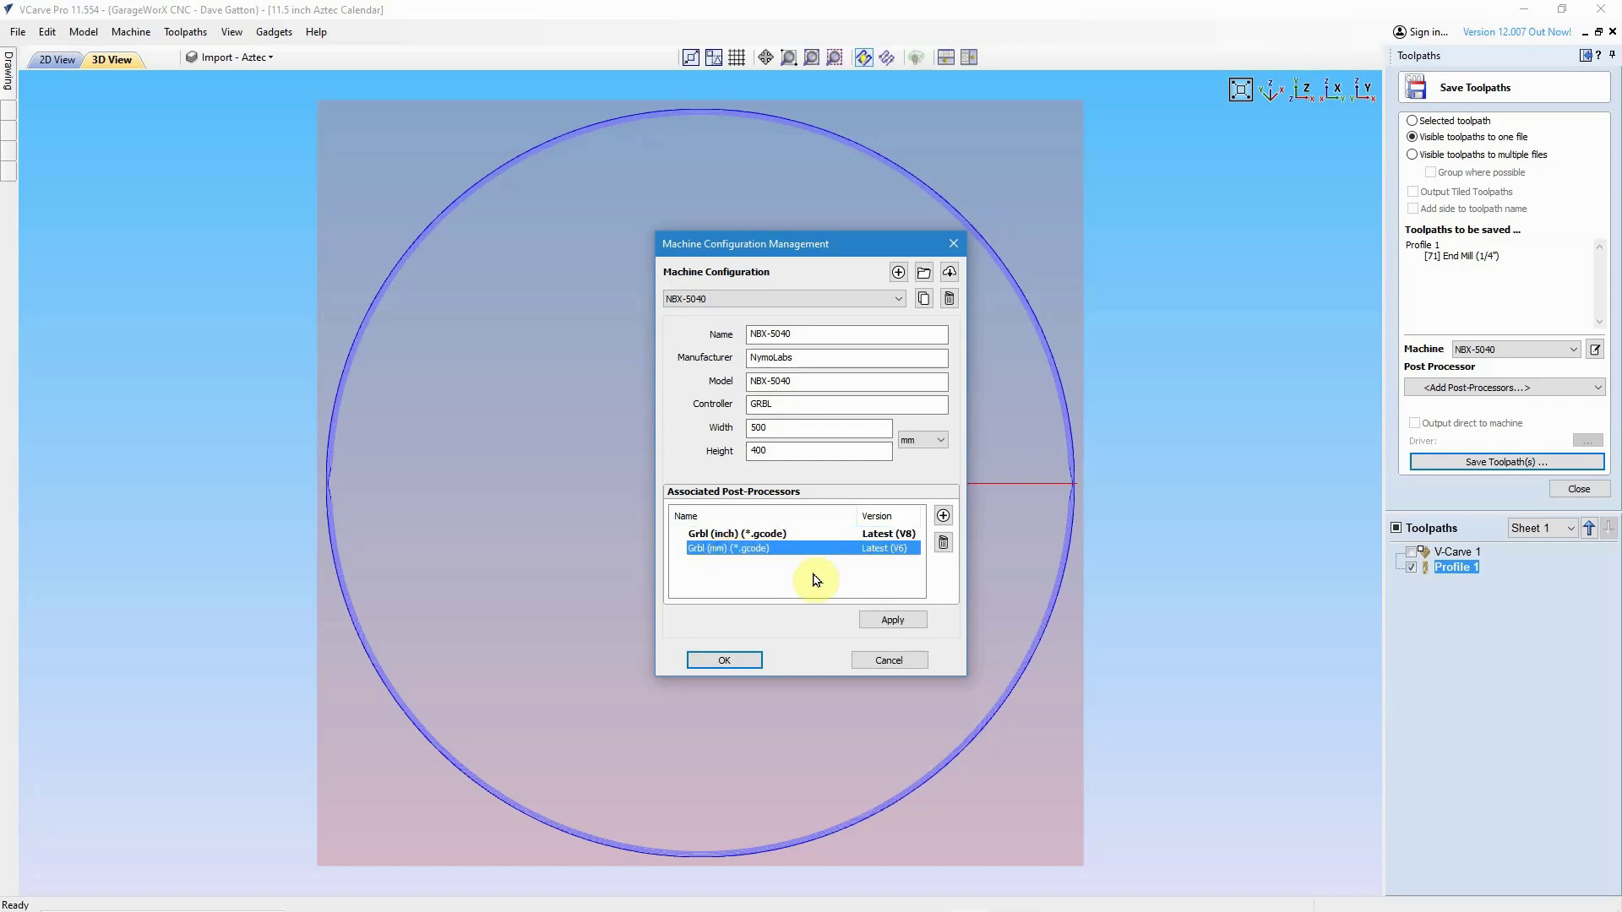
{"action": "left_click", "coordinate": [703, 534]}
{"action": "left_click", "coordinate": [728, 549]}
{"action": "left_click", "coordinate": [888, 618]}
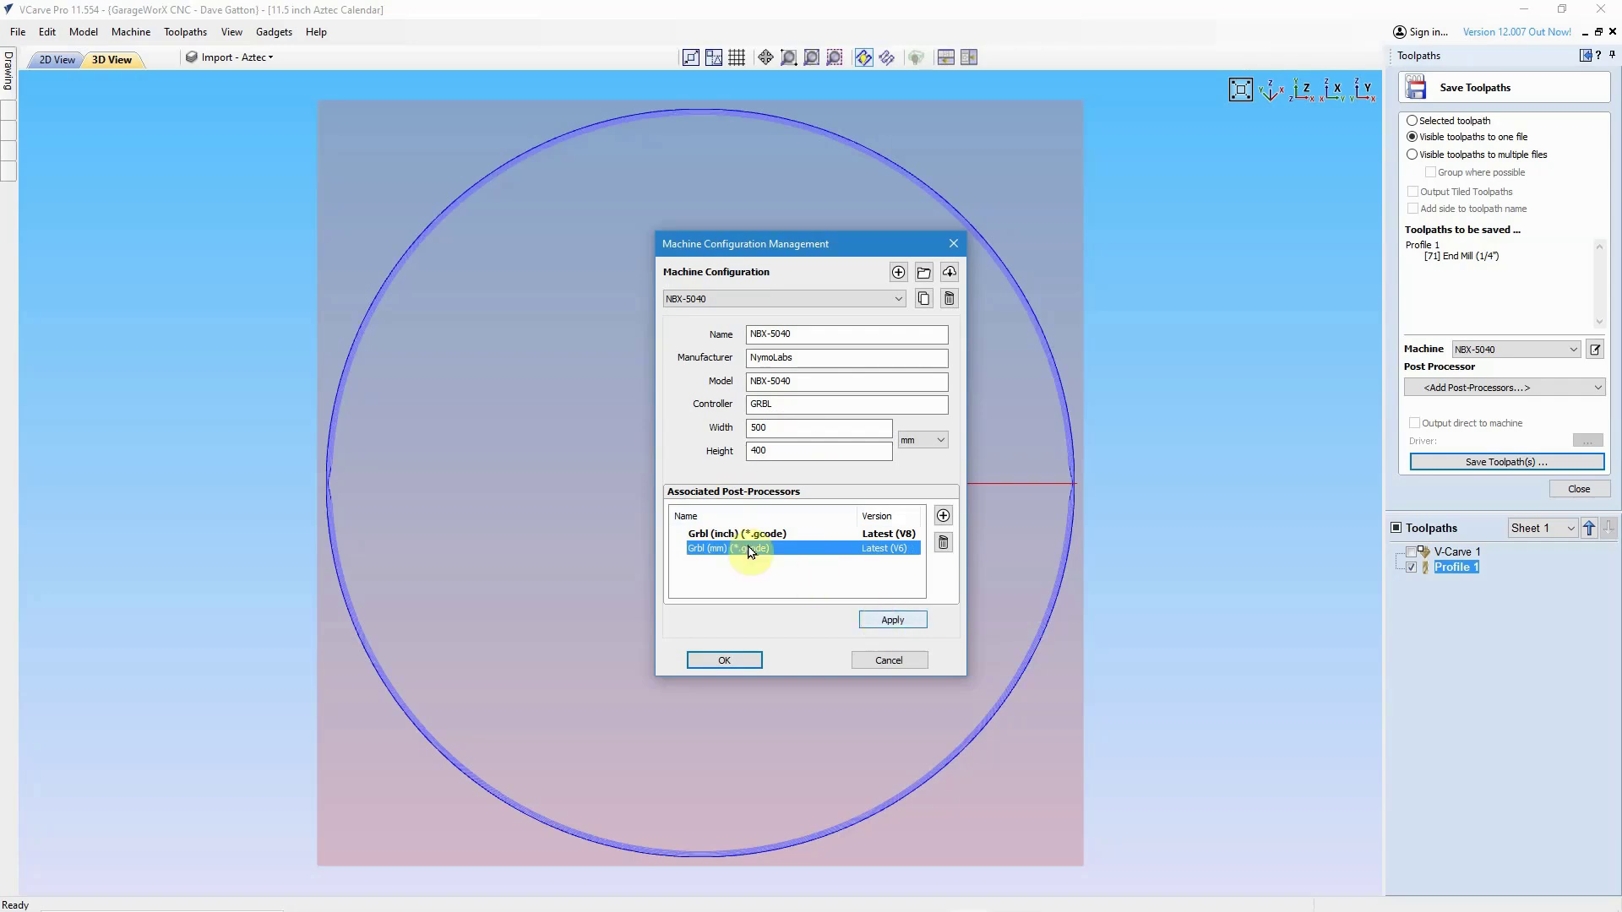
{"action": "left_click", "coordinate": [703, 534]}
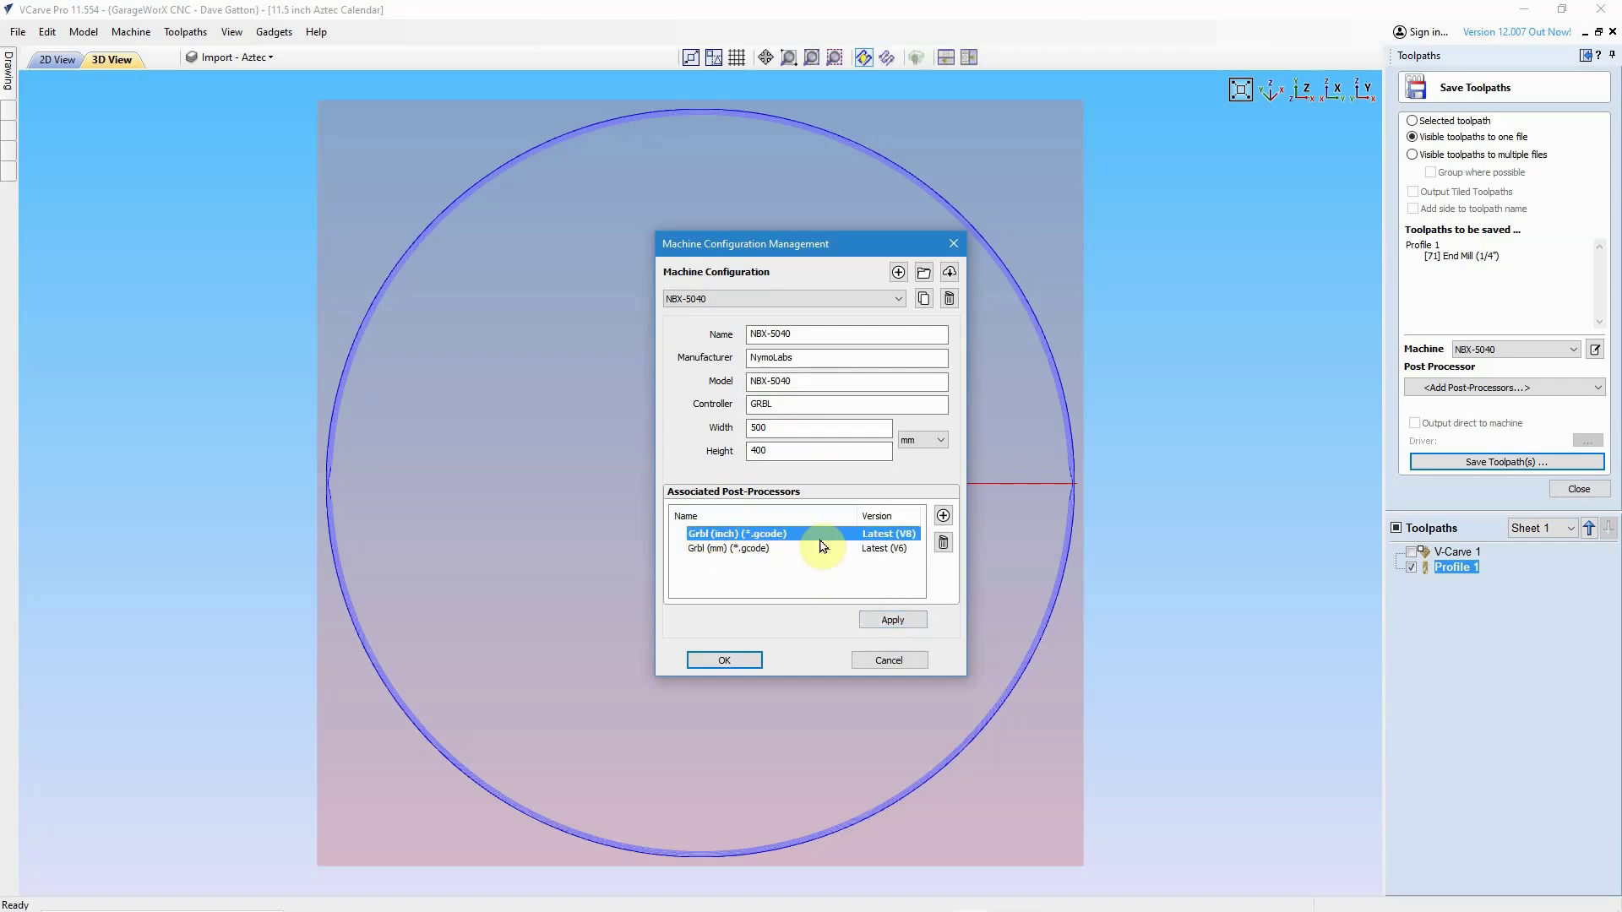
{"action": "left_click", "coordinate": [730, 550]}
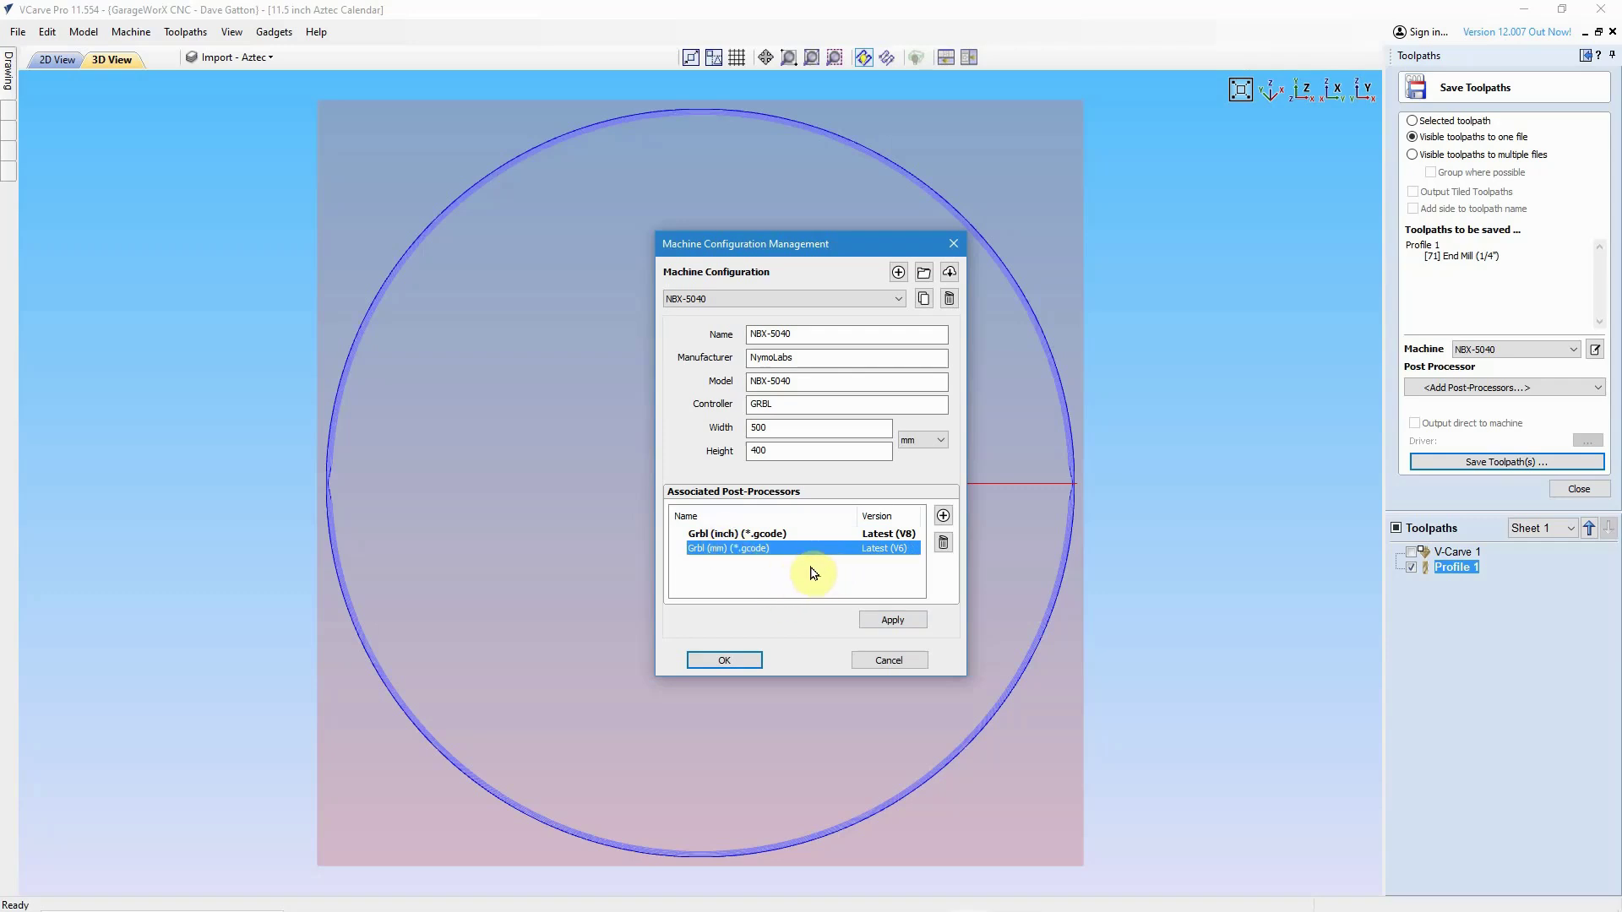
{"action": "left_click", "coordinate": [722, 534]}
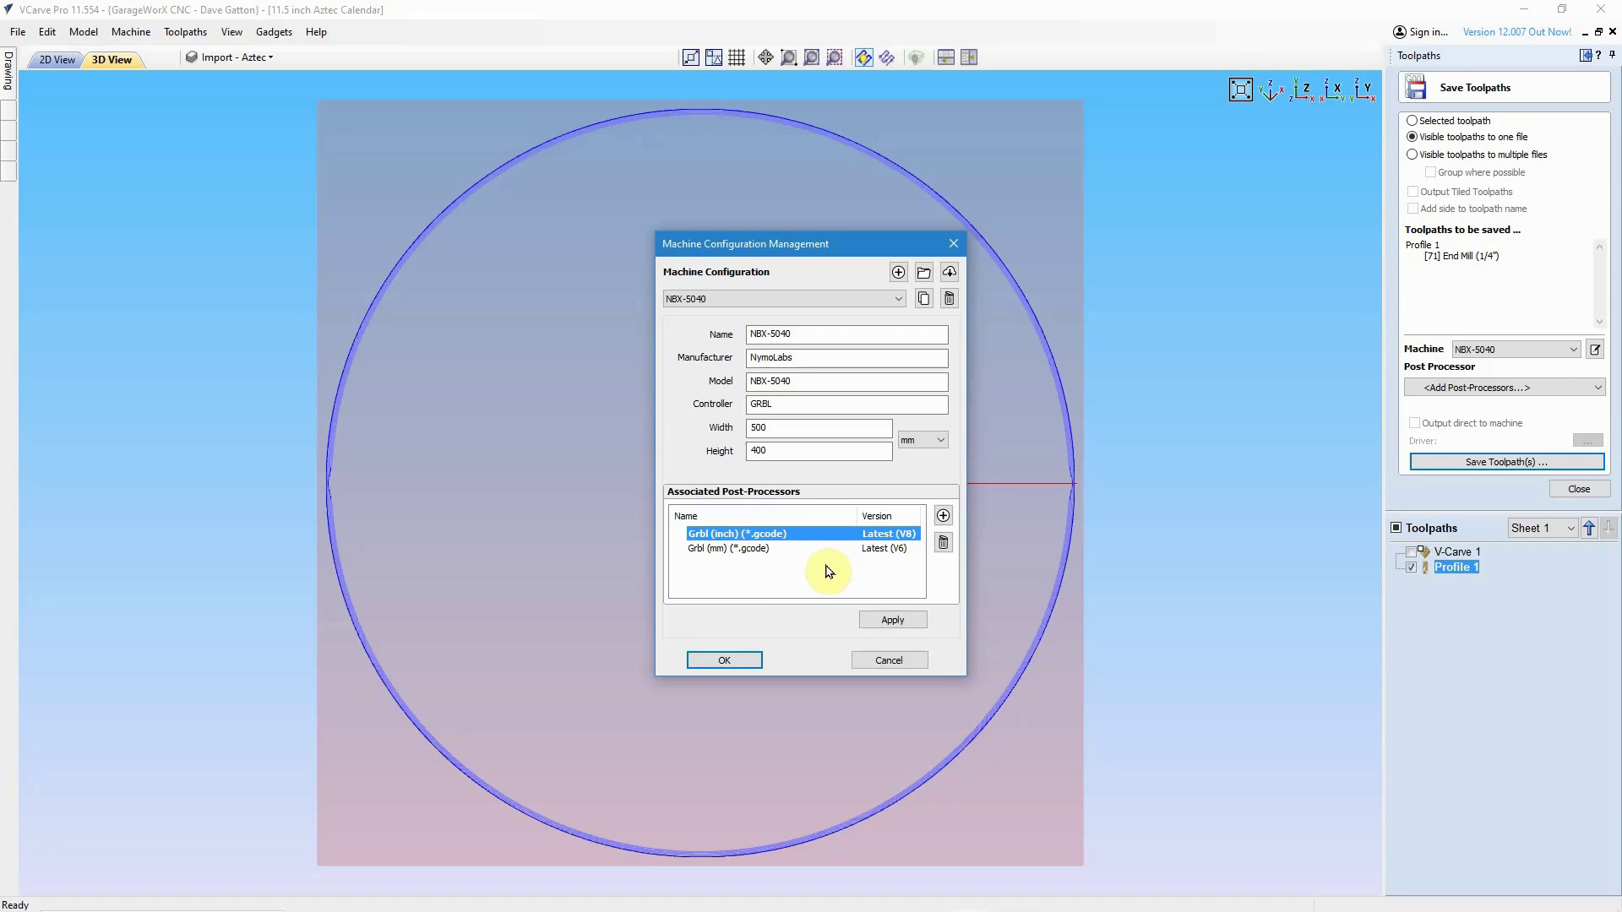
{"action": "left_click", "coordinate": [944, 517]}
- Scroll to CR-Onsrud OSAI-C (inch) (*.nc) and add it to NBX-5040's post-processors
{"action": "scroll", "coordinate": [754, 425], "scroll_direction": "down", "scroll_amount": 20}
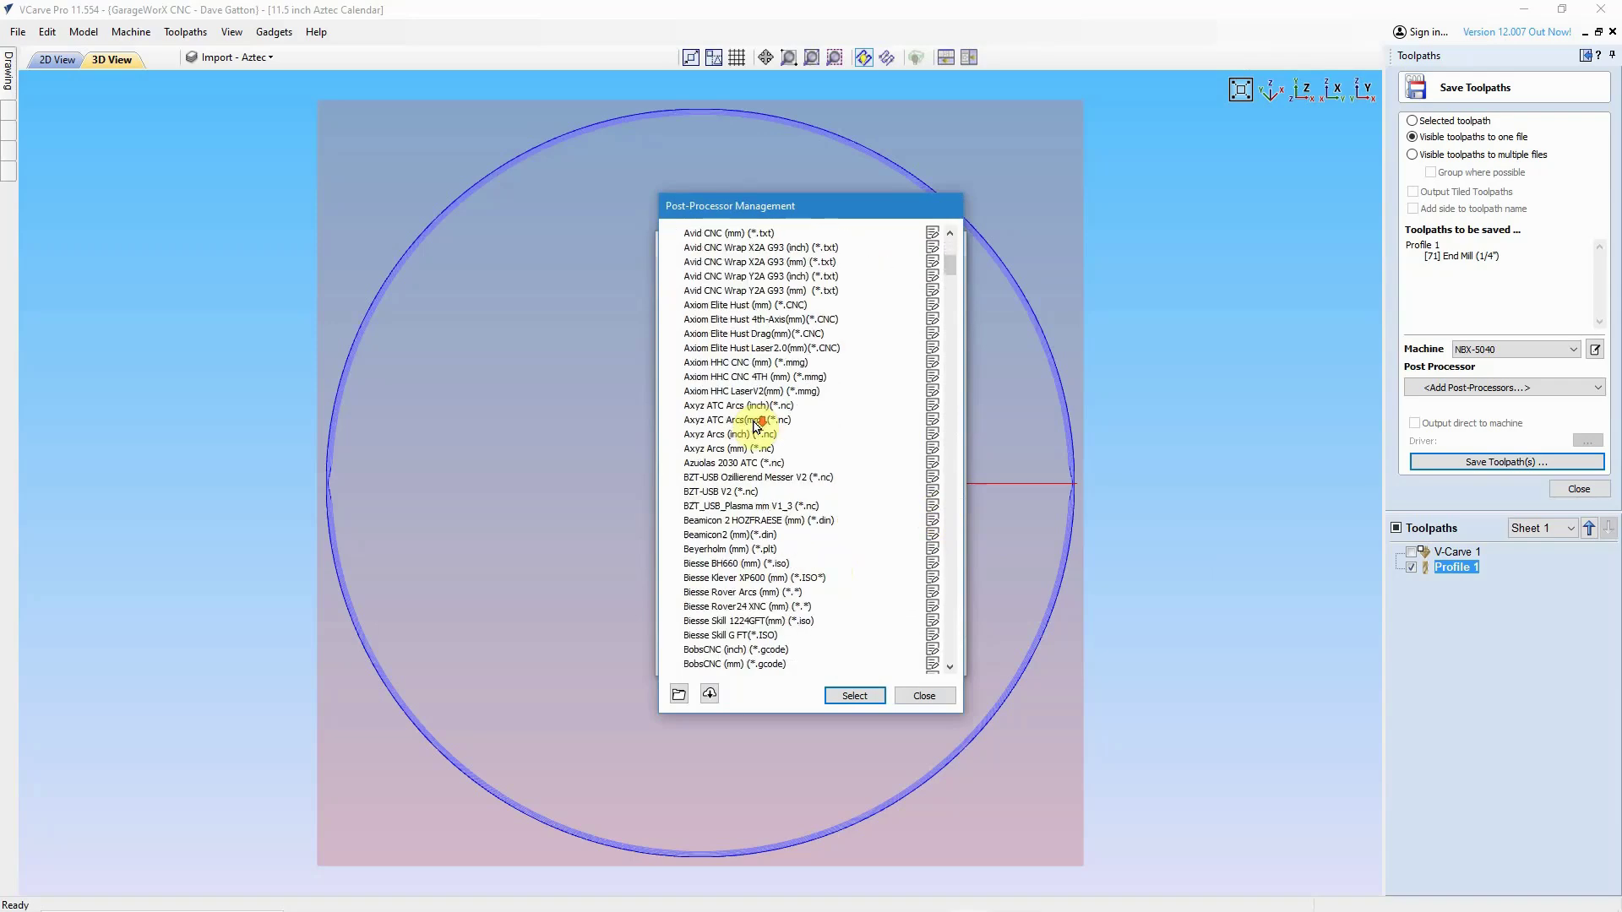
{"action": "scroll", "coordinate": [768, 450], "scroll_direction": "down", "scroll_amount": 6}
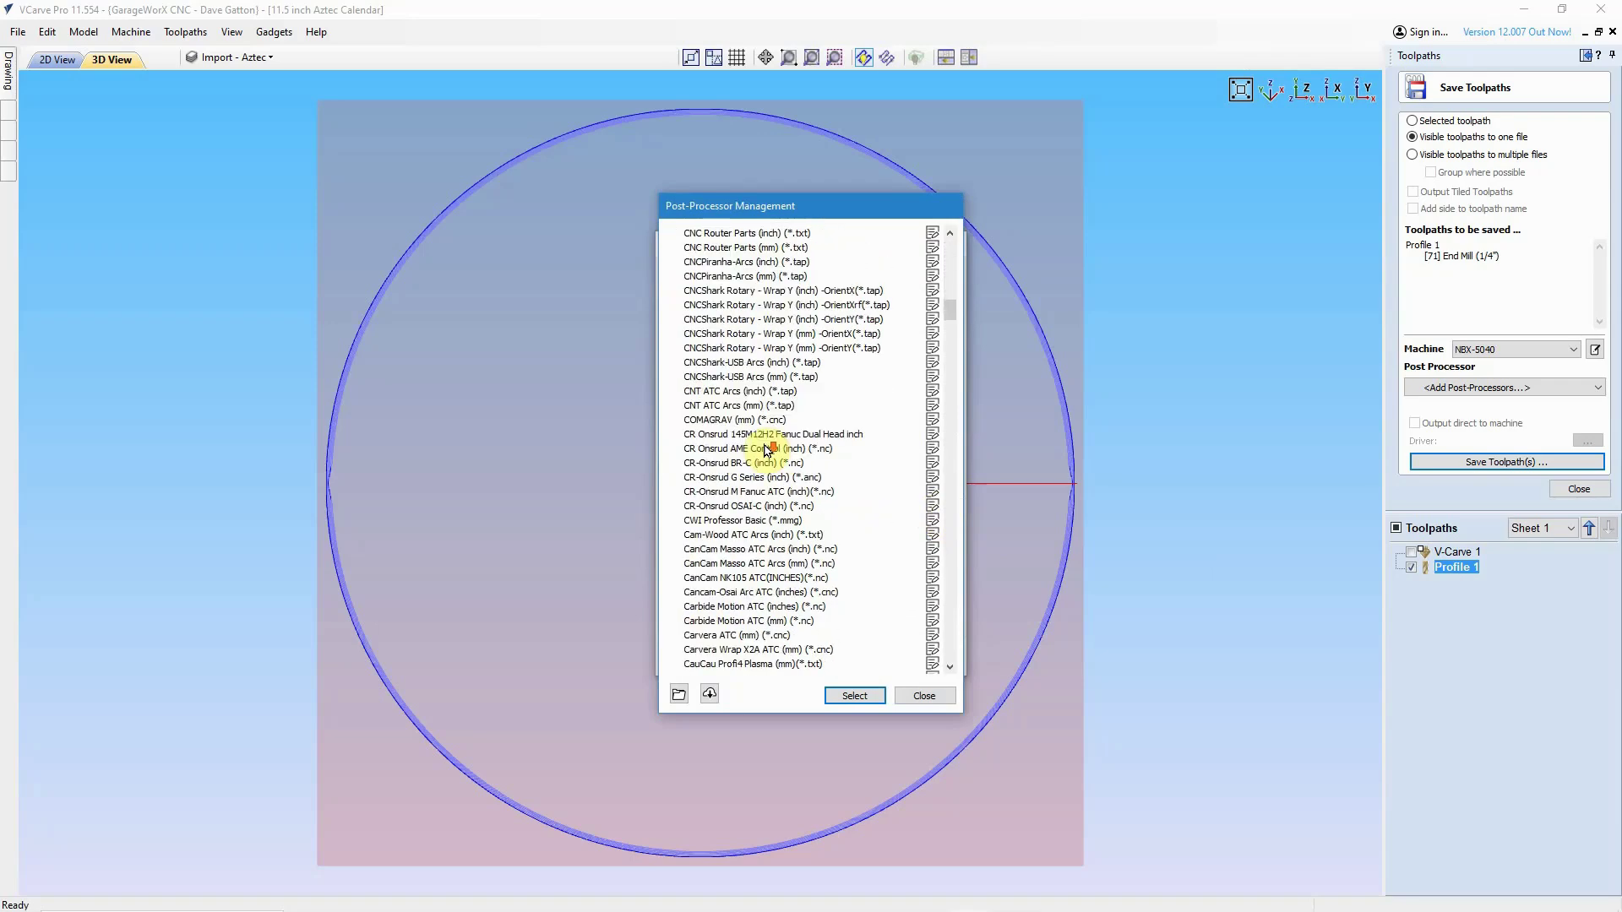
{"action": "left_click", "coordinate": [718, 506]}
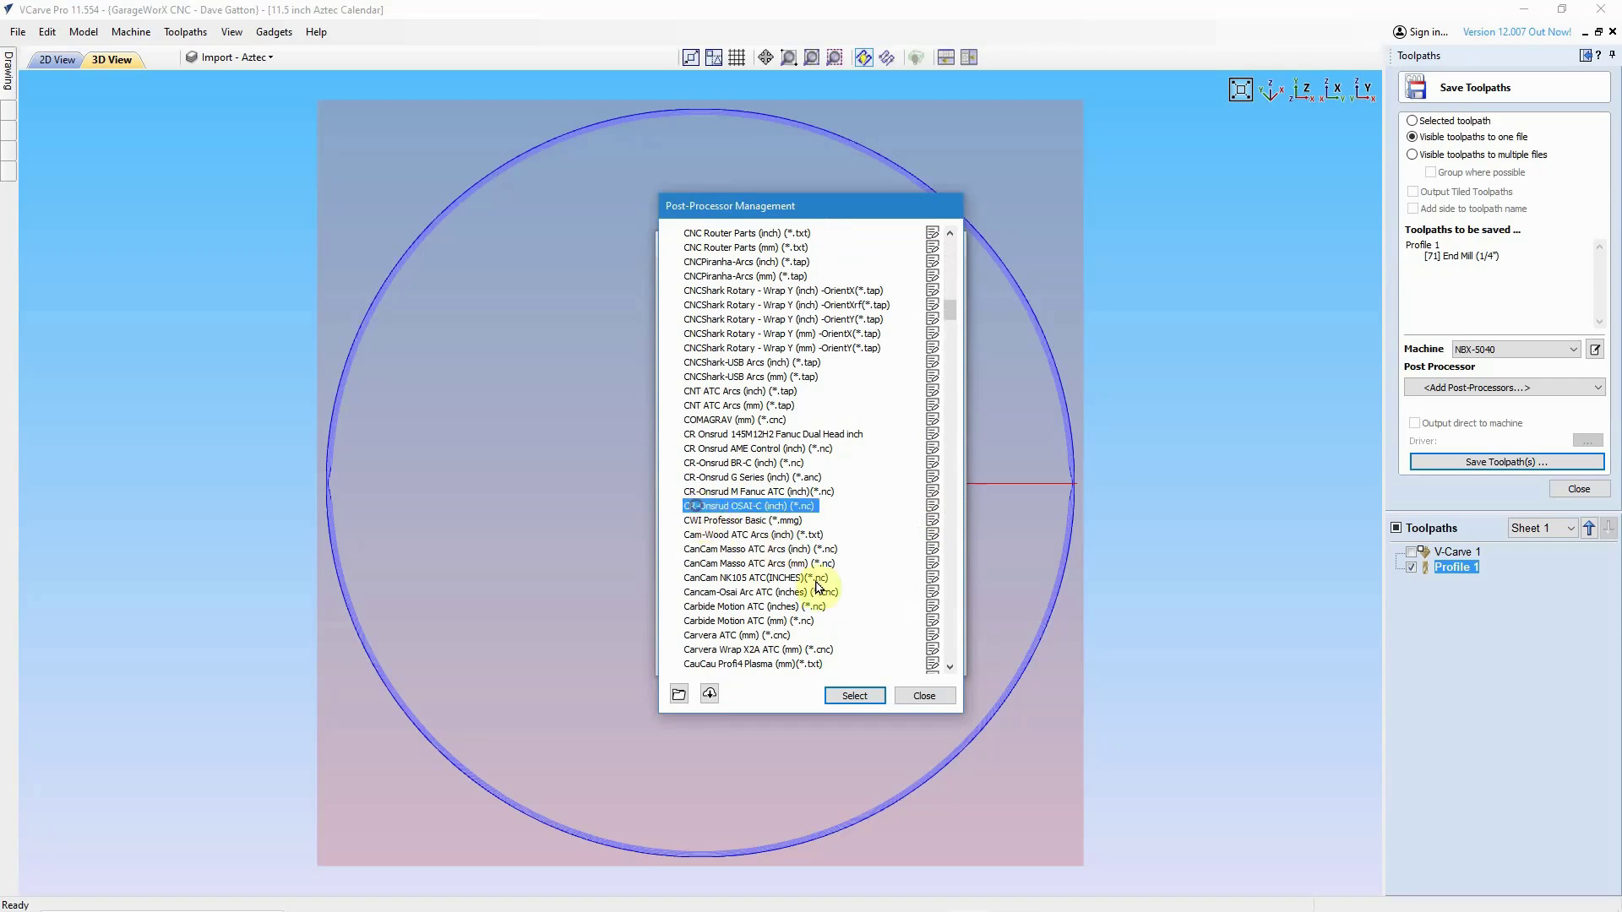
{"action": "left_click", "coordinate": [853, 695]}
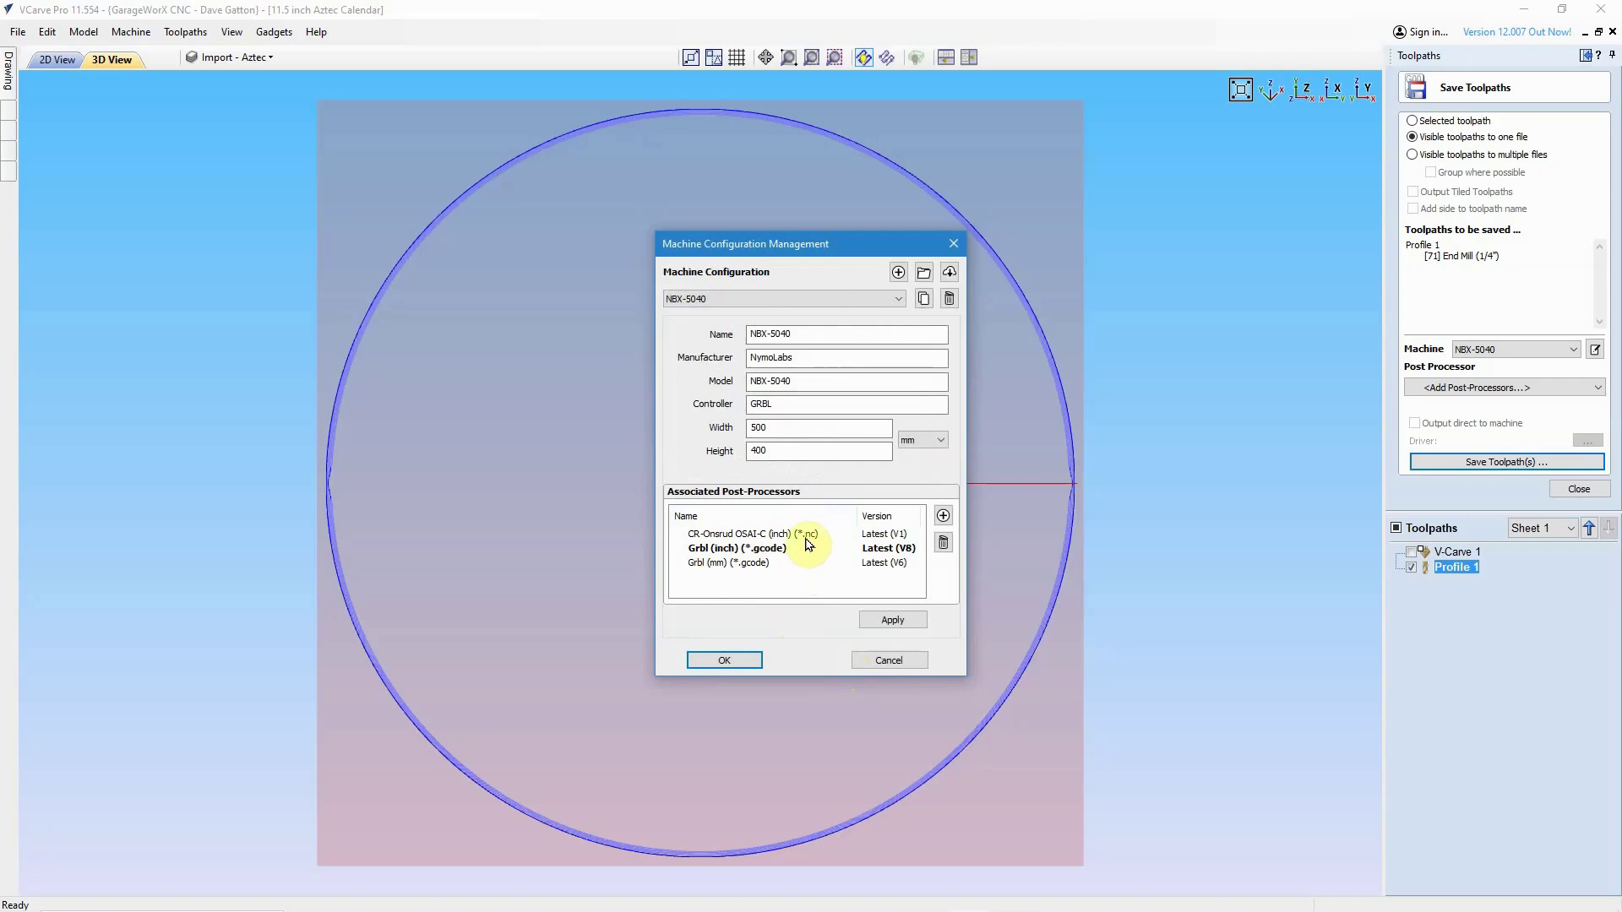
- Delete the CR-Onsrud OSAI-C entry and confirm the NBX-5040 configuration with OK
{"action": "left_click", "coordinate": [723, 534]}
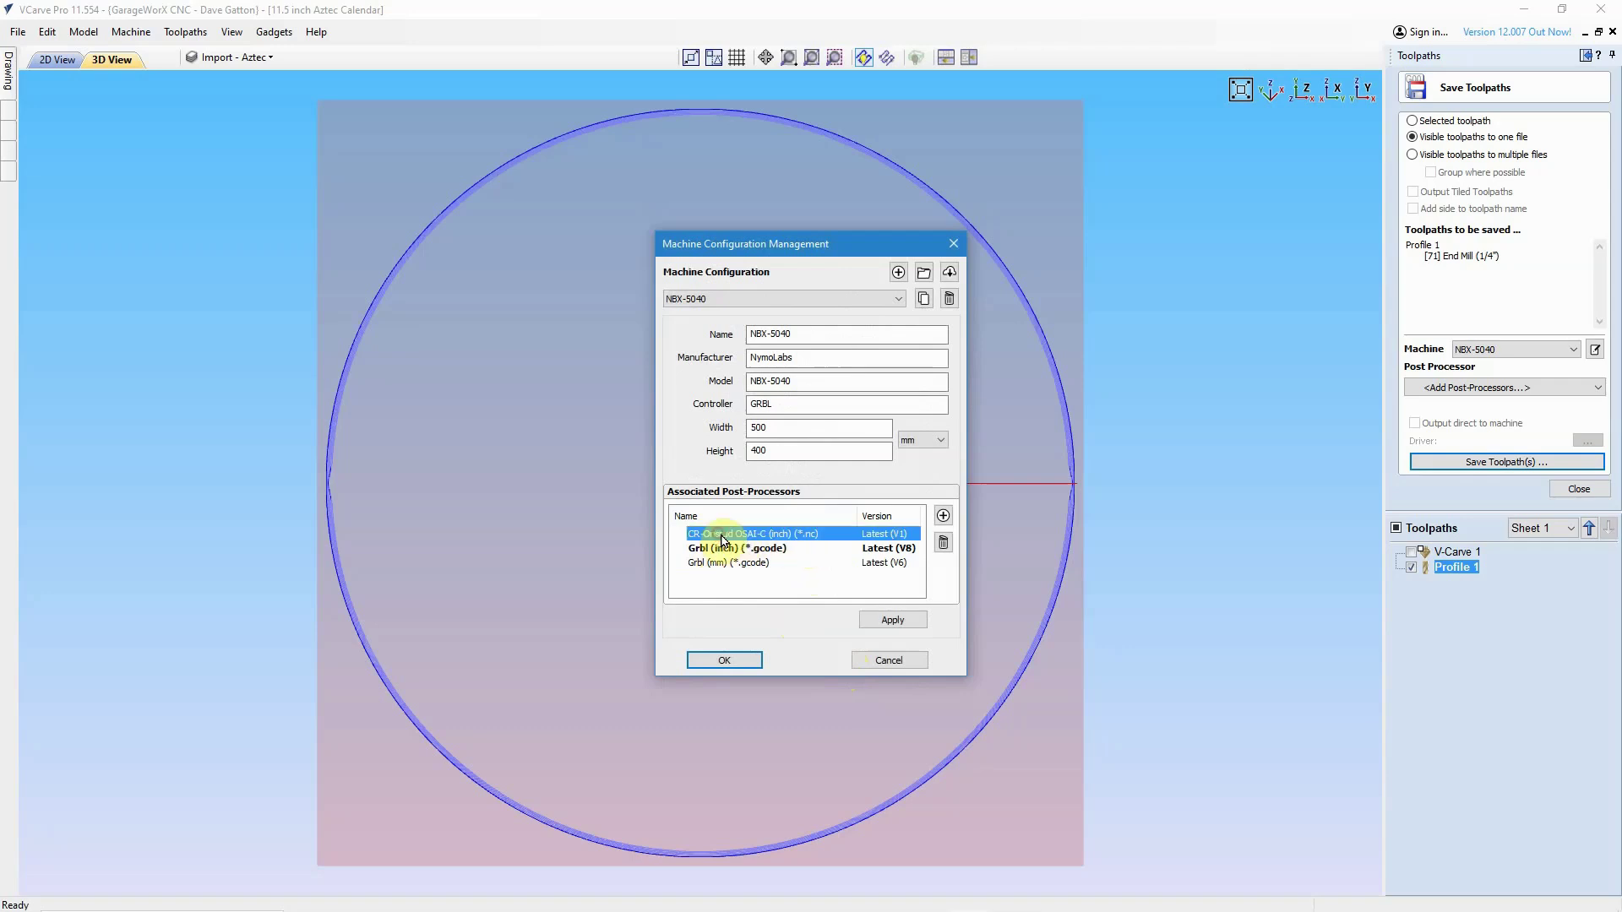
{"action": "left_click", "coordinate": [944, 543]}
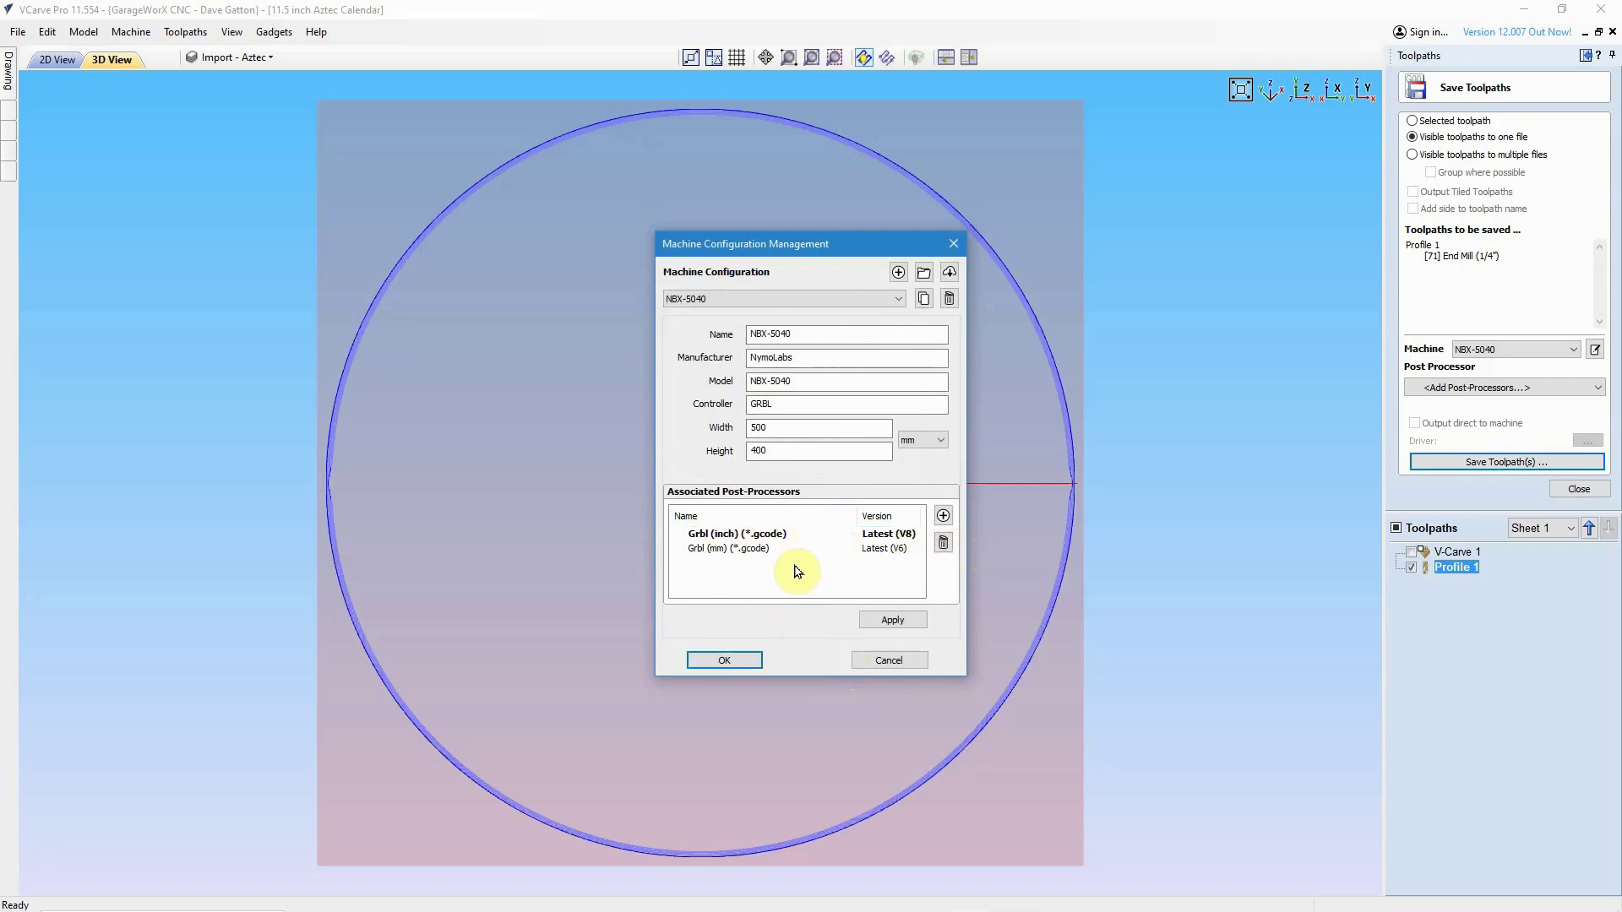
{"action": "left_click", "coordinate": [699, 660]}
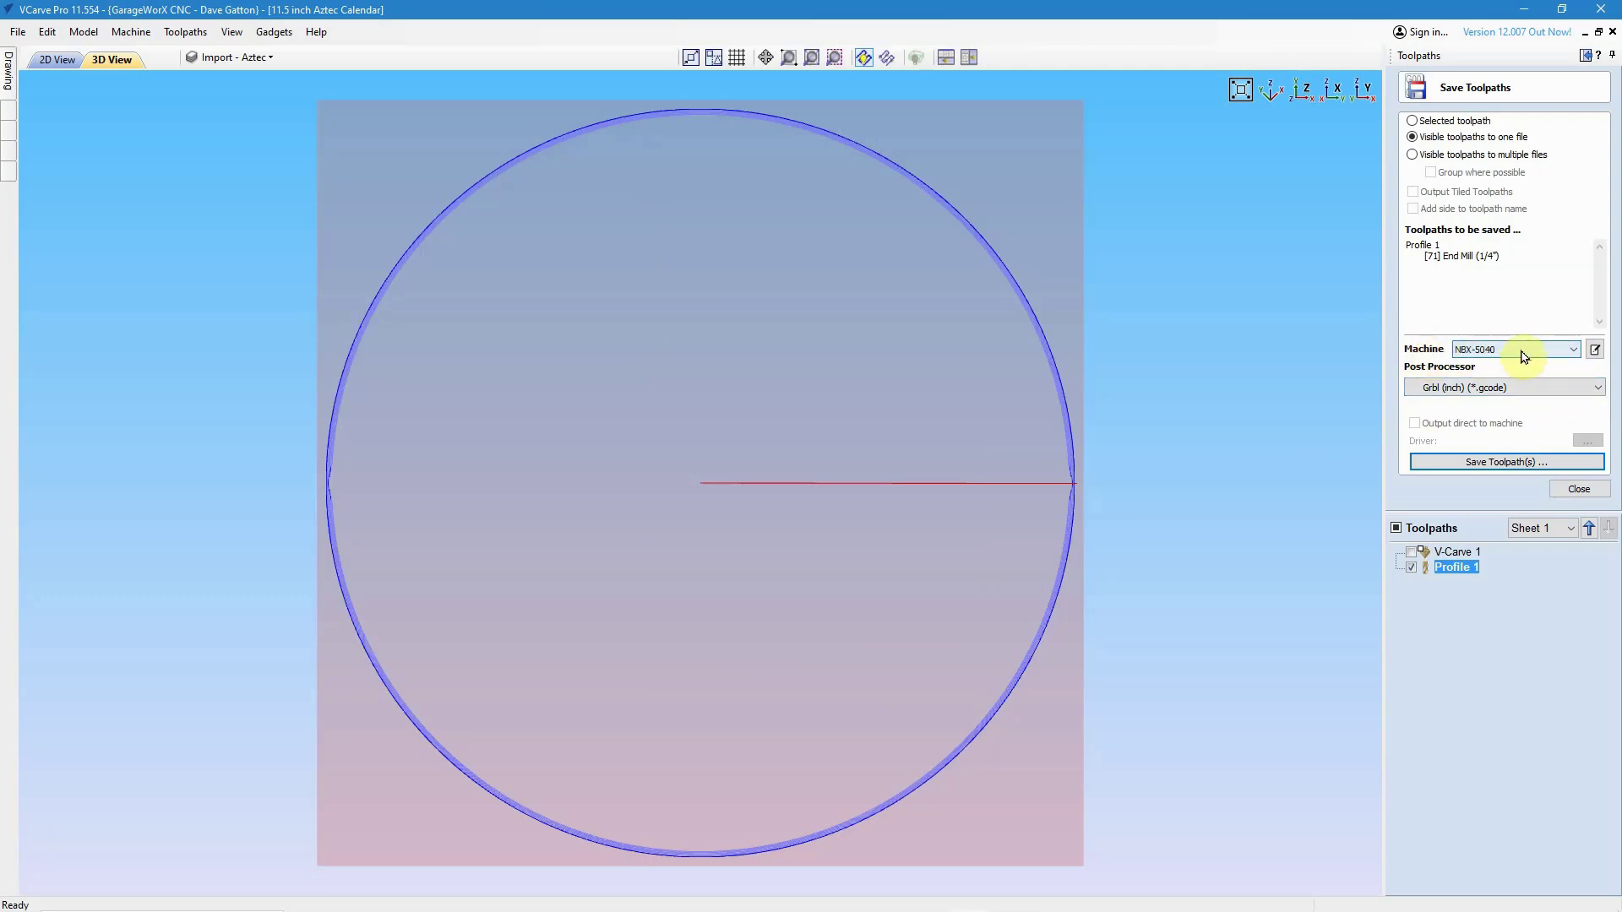
{"action": "left_click", "coordinate": [1574, 354]}
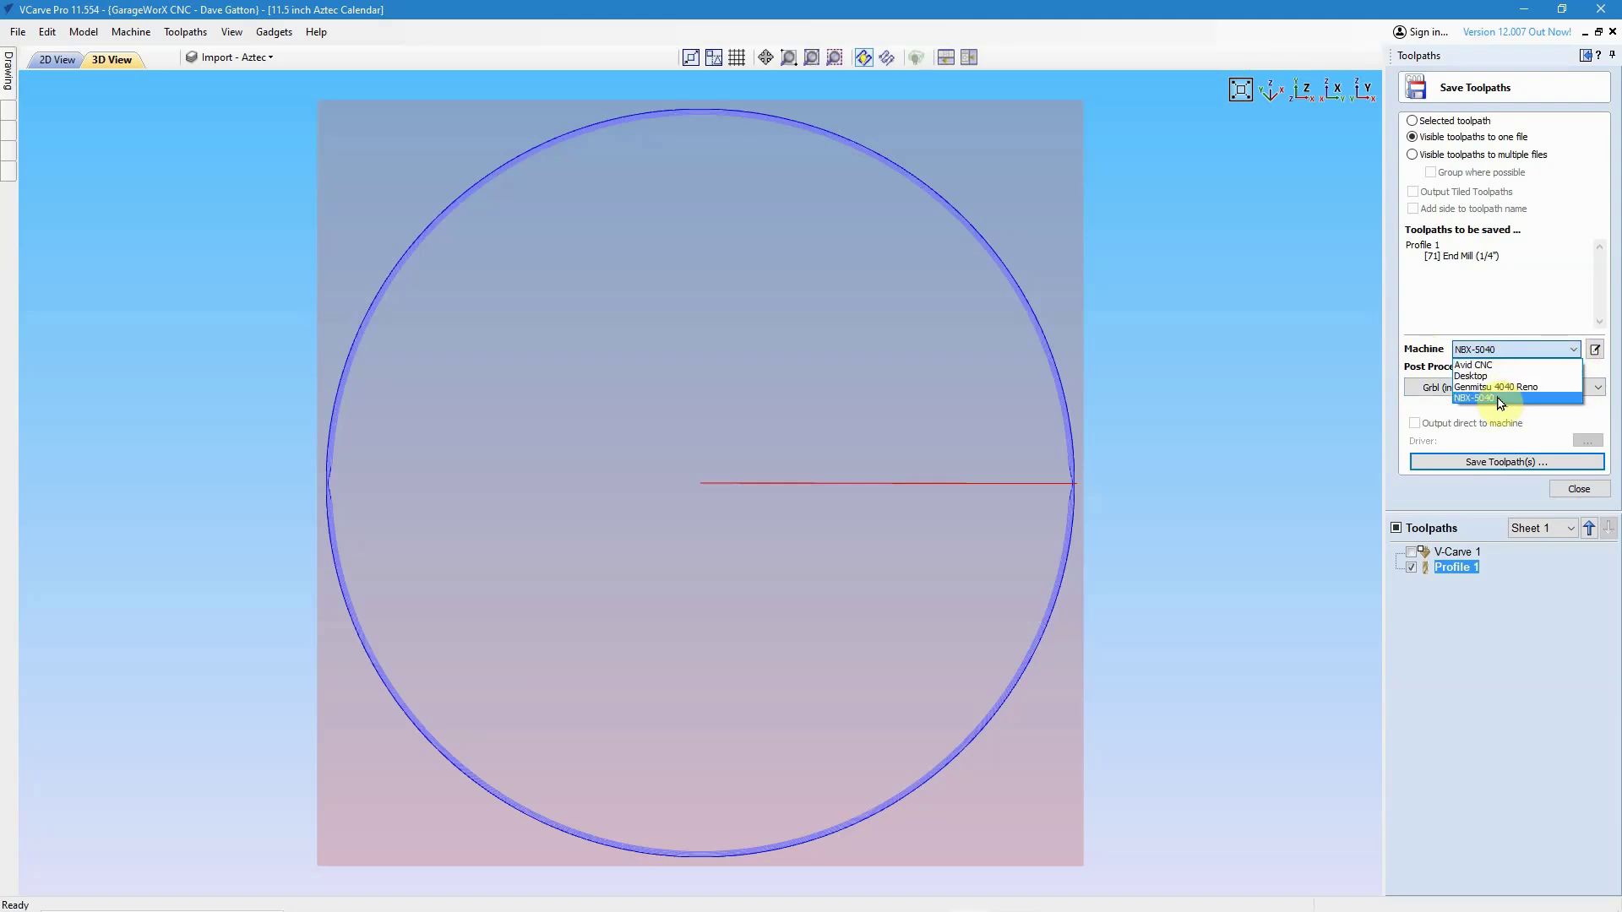
{"action": "left_click", "coordinate": [1501, 399]}
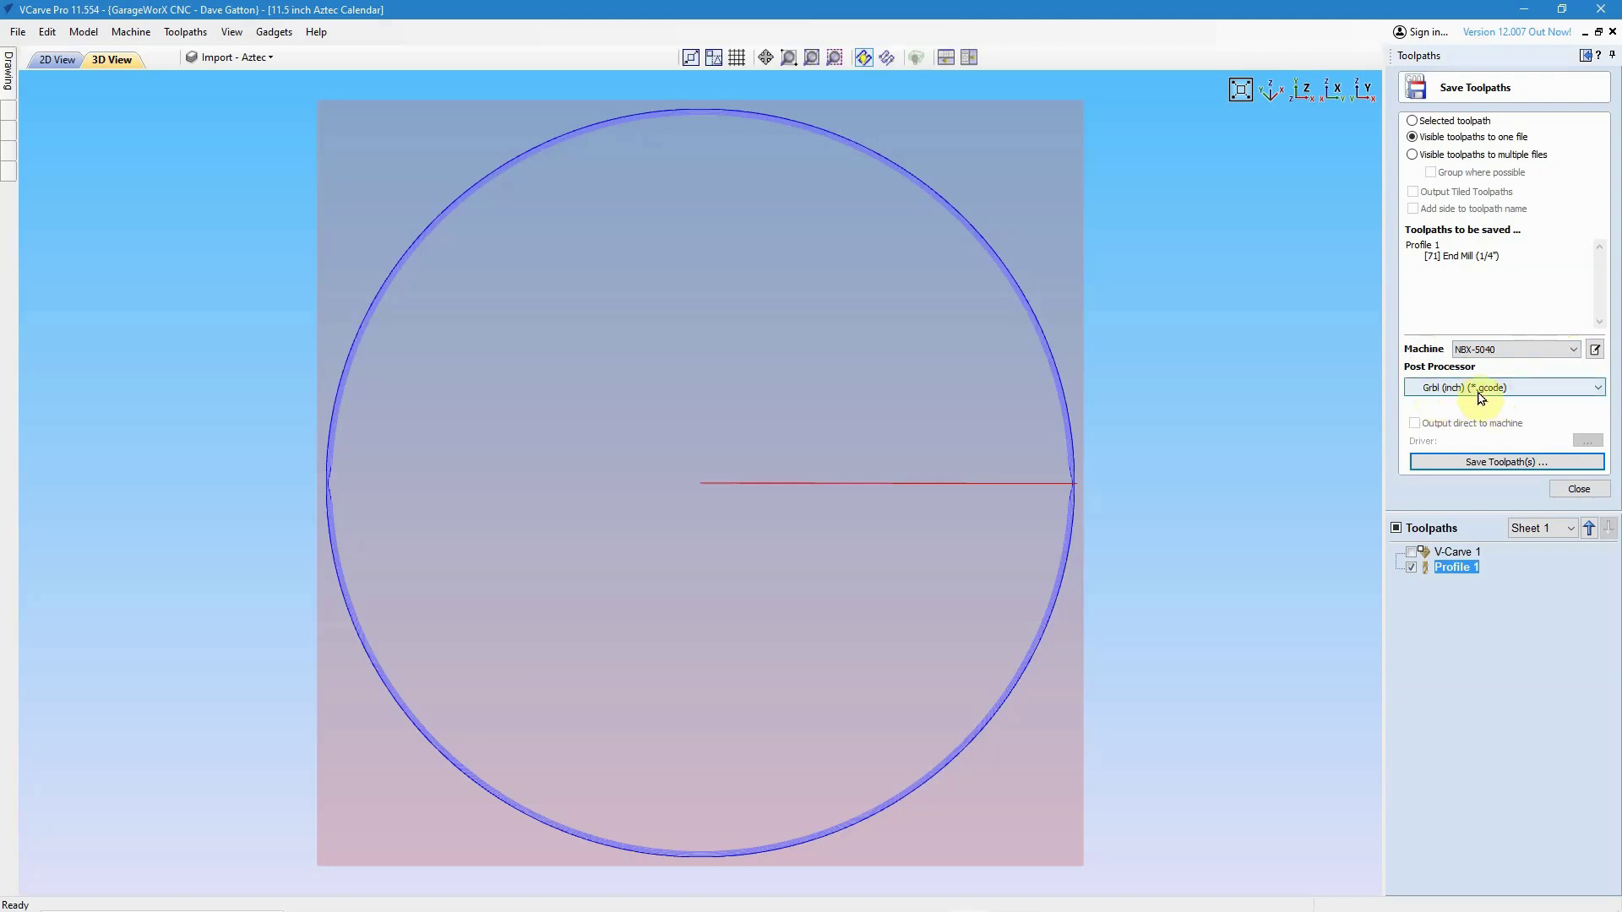
{"action": "left_click", "coordinate": [1600, 389]}
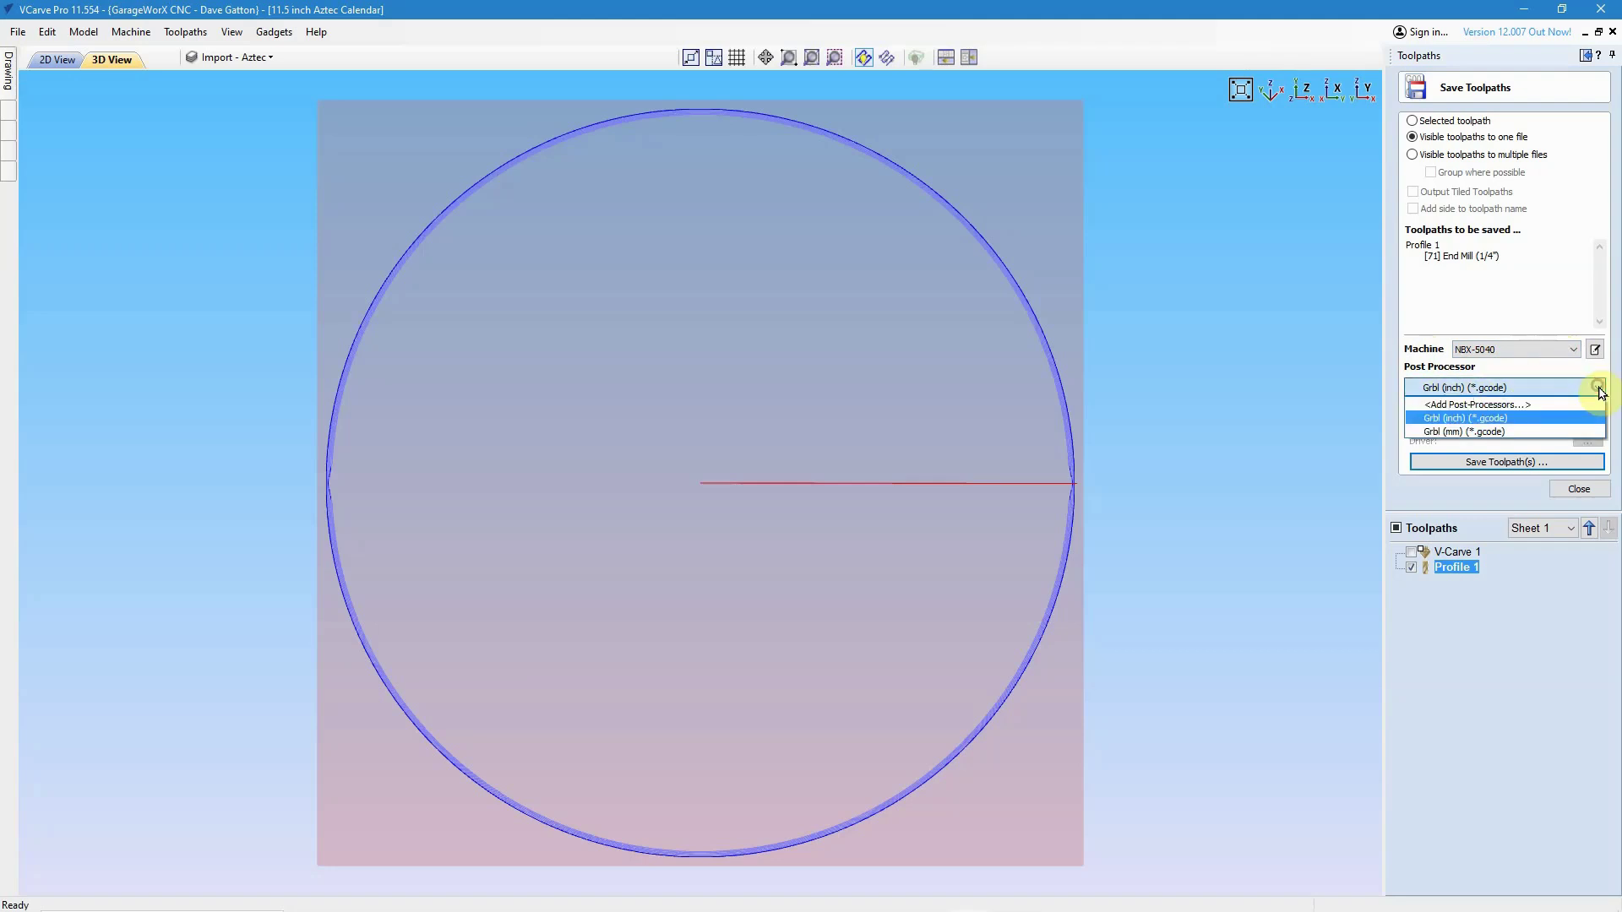
{"action": "left_click", "coordinate": [1497, 418]}
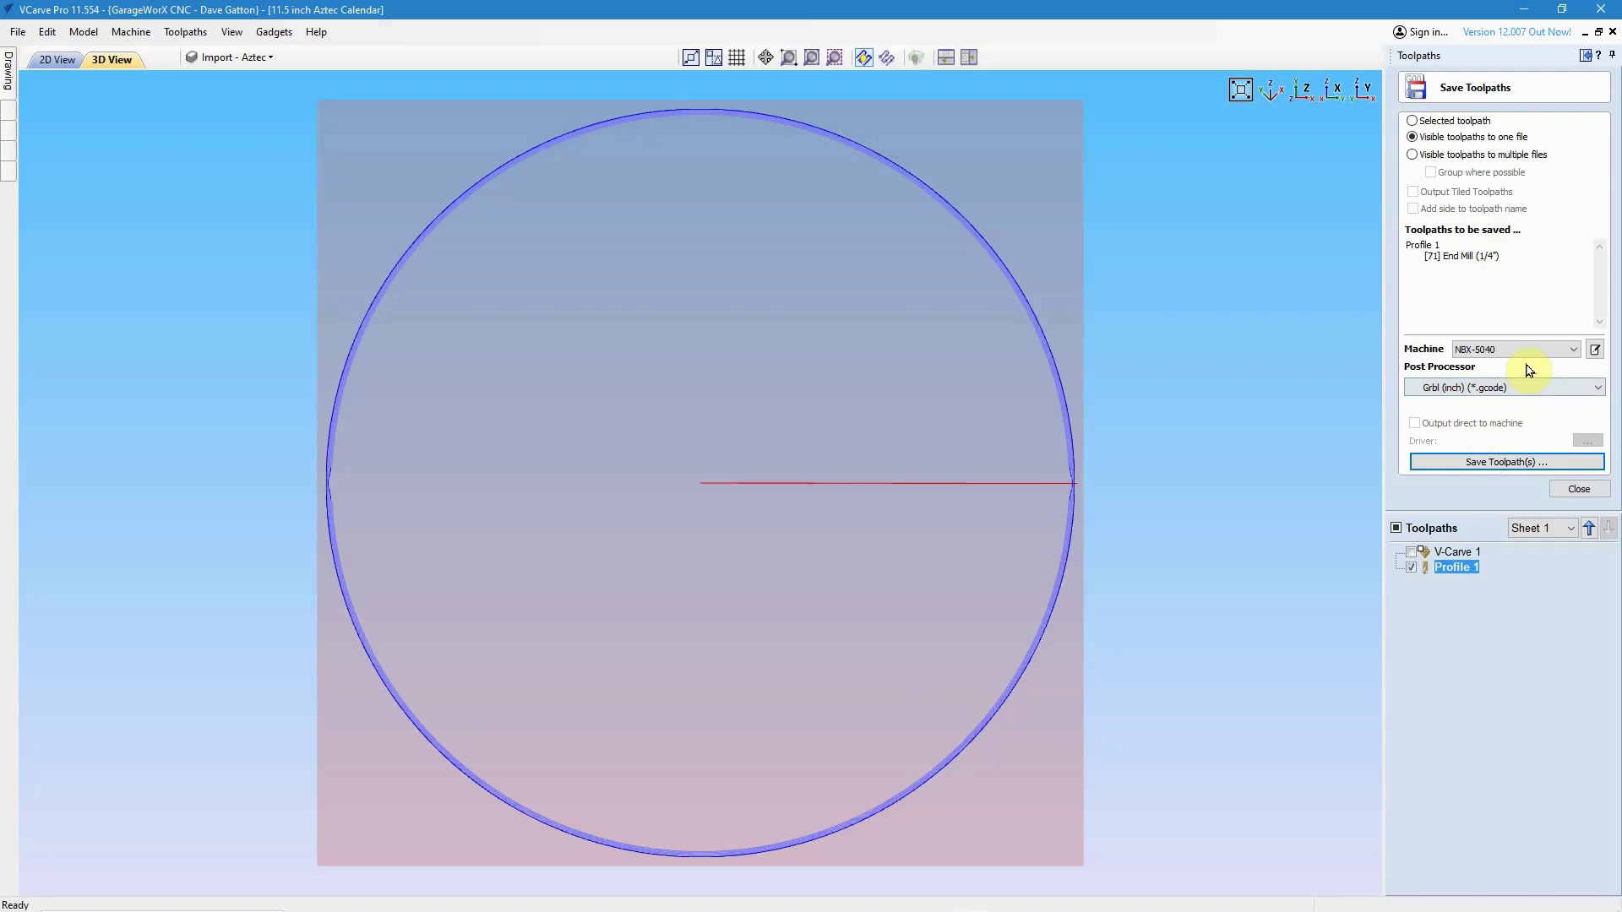